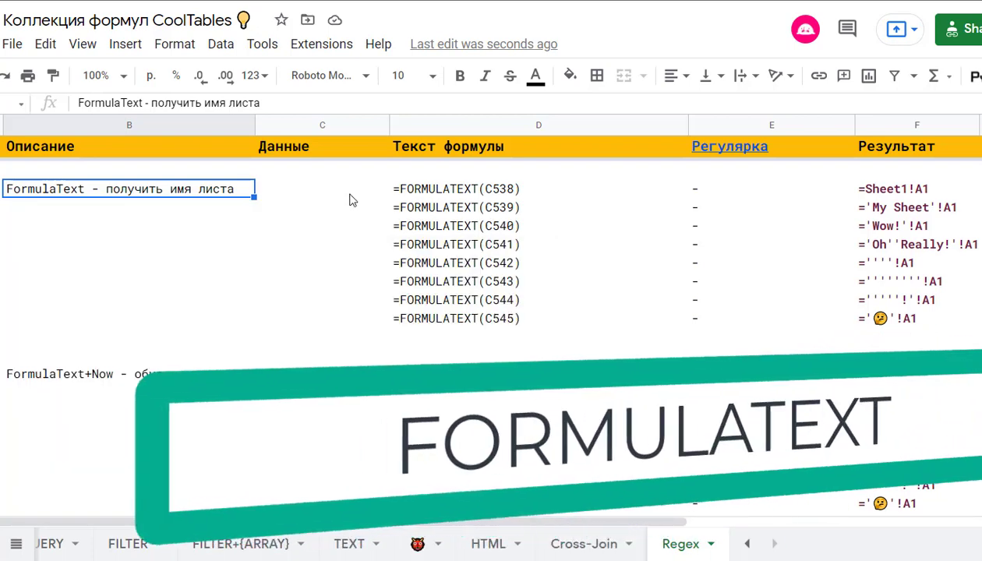
# Inspect the C538 source, the FORMULATEXT results and the quotes-only reference in C543, leaving it unchanged.
pyautogui.click(350, 189)
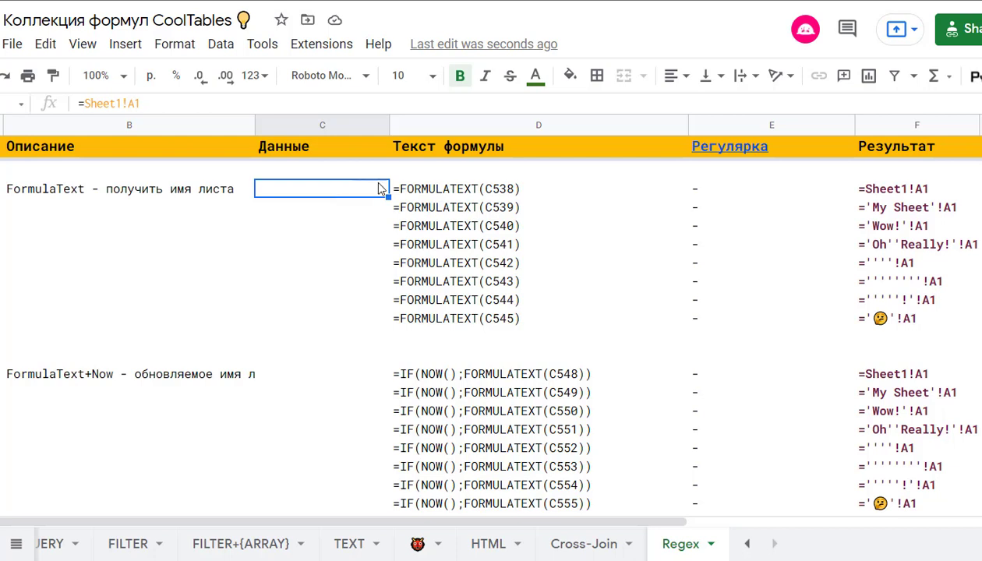
pyautogui.click(878, 194)
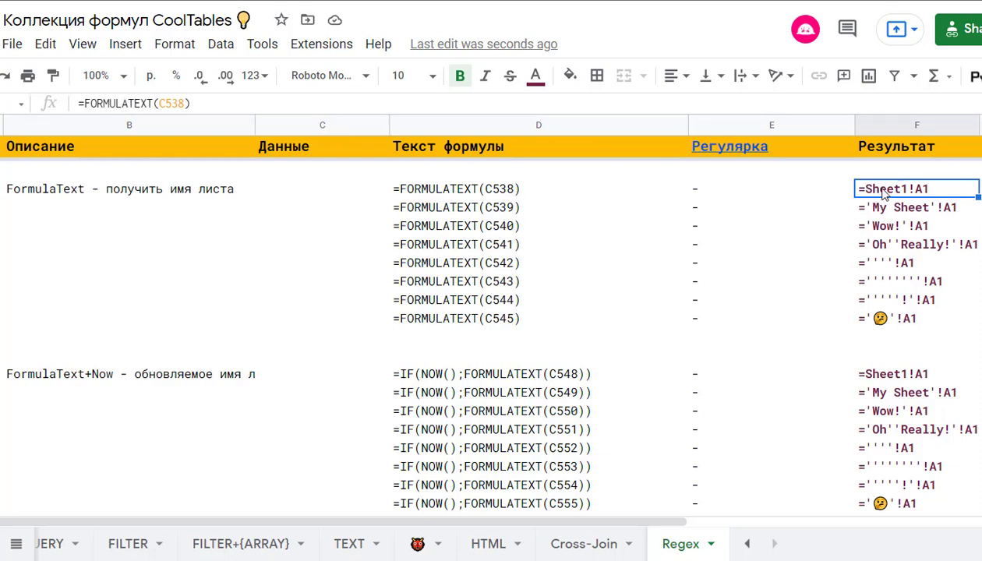
pyautogui.moveTo(883, 192); pyautogui.dragTo(898, 320)
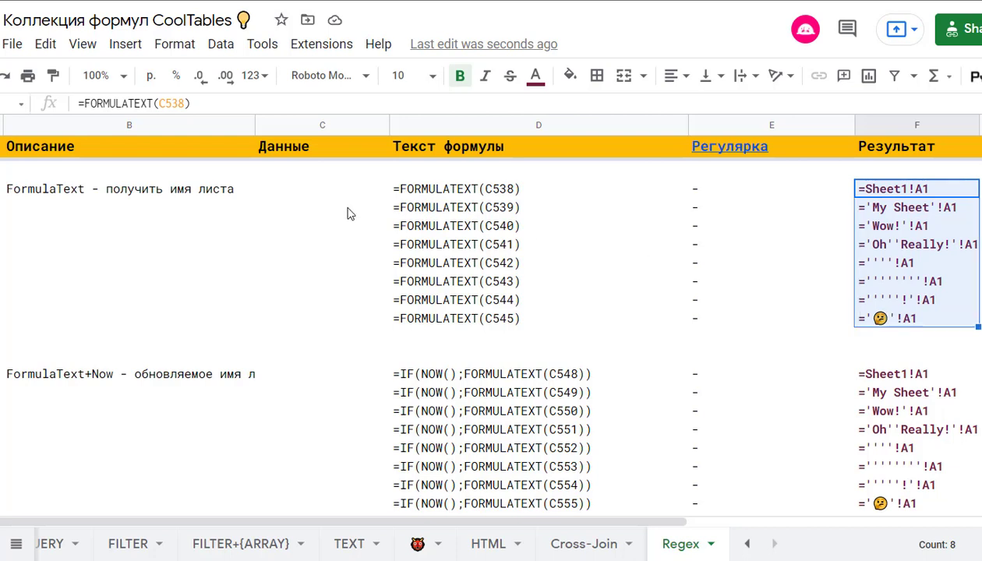
pyautogui.click(885, 284)
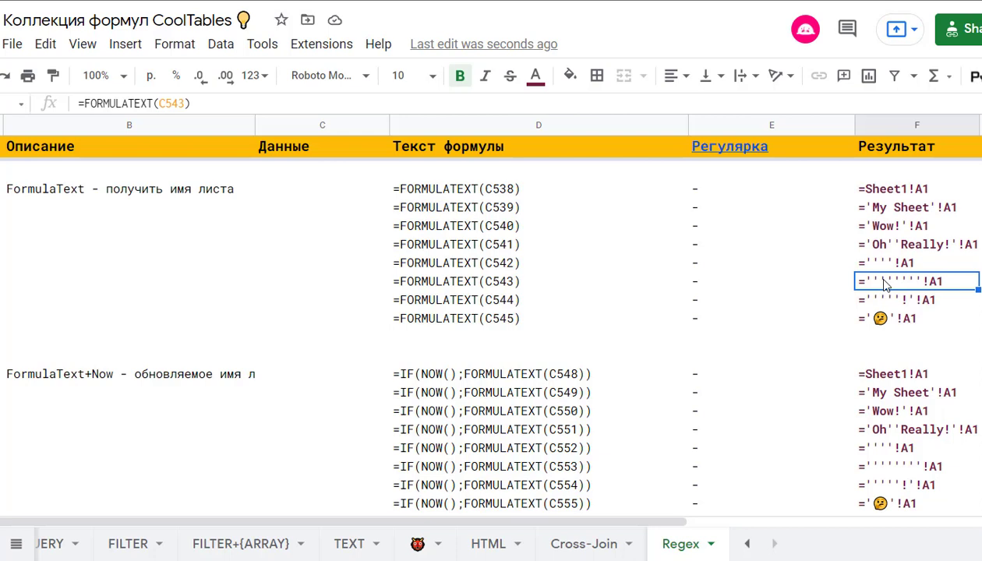
pyautogui.click(350, 285)
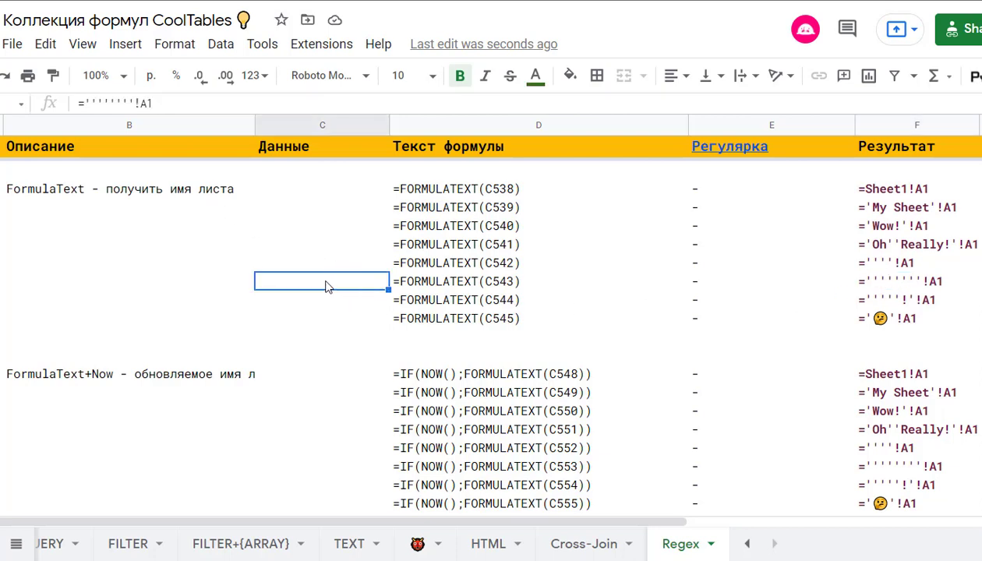
pyautogui.doubleClick(327, 285)
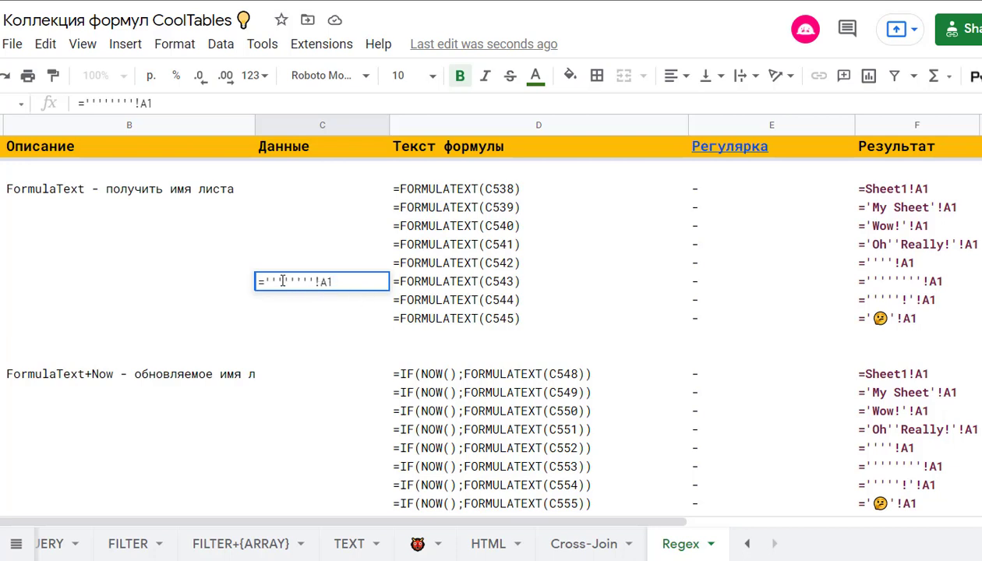
pyautogui.press('Tab')
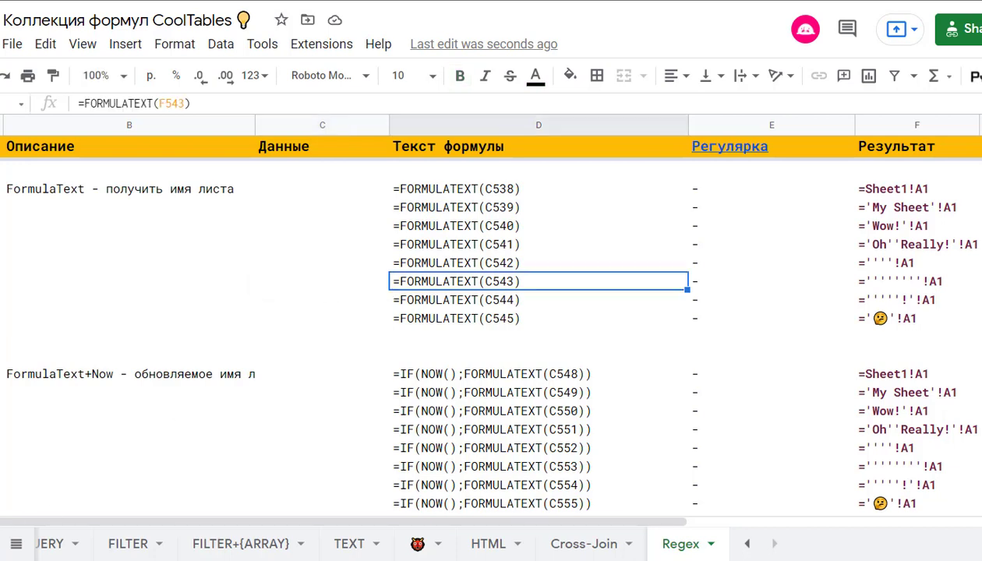
# Visit the quotes-only sheet, then back on Regex reopen C543's formula without changing it.
pyautogui.click(15, 544)
pyautogui.scroll(-3, 86, 460)
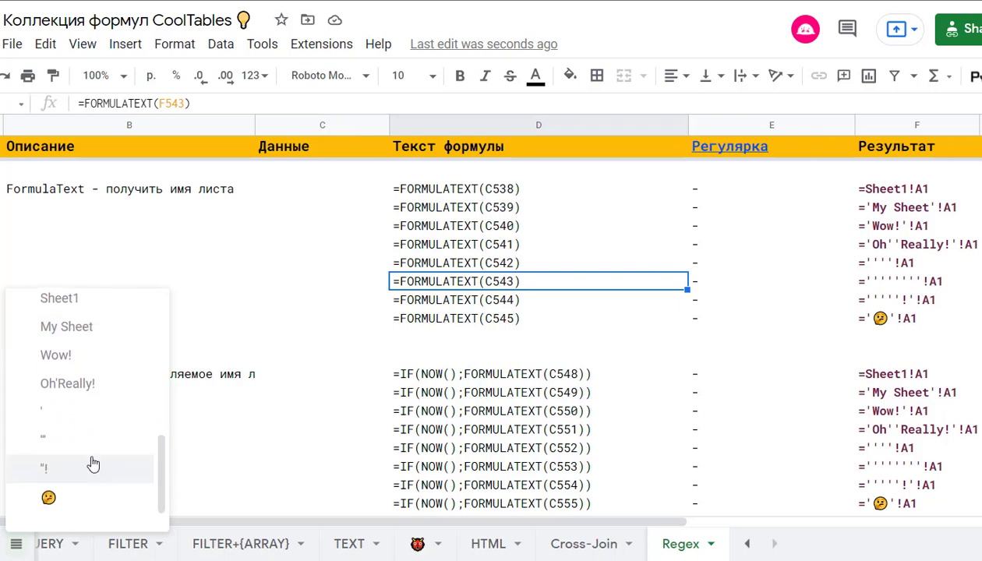
pyautogui.click(62, 439)
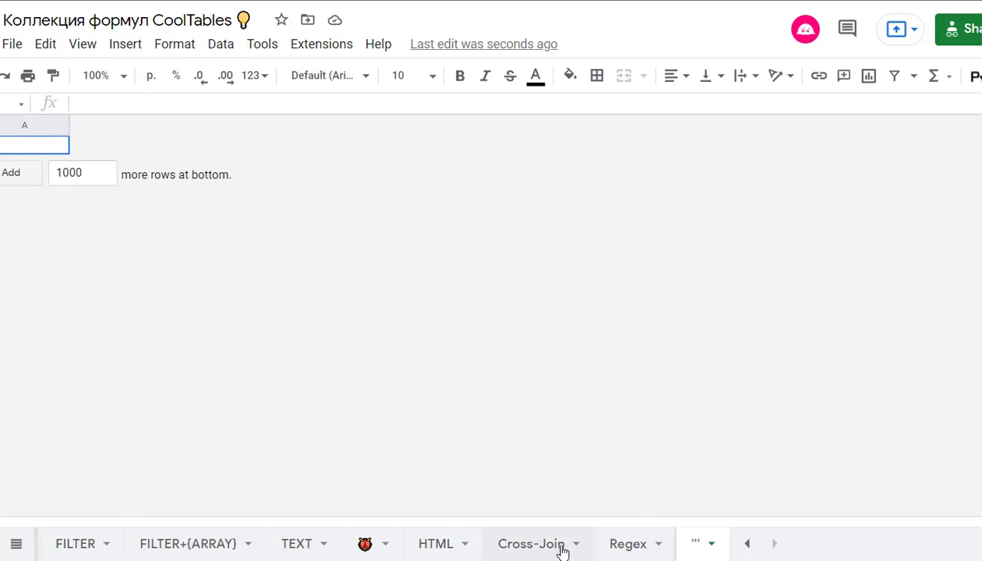
pyautogui.click(633, 546)
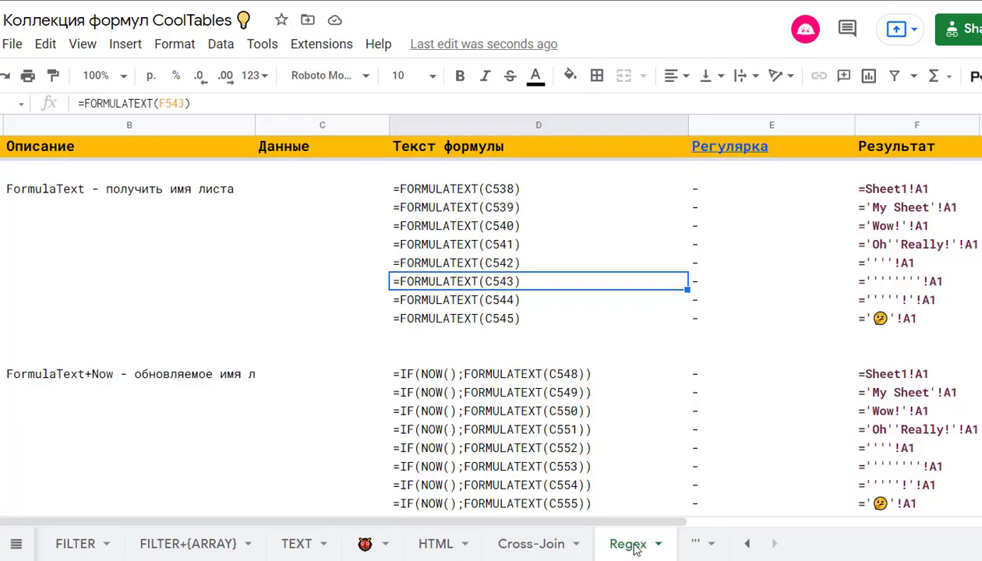
pyautogui.click(341, 293)
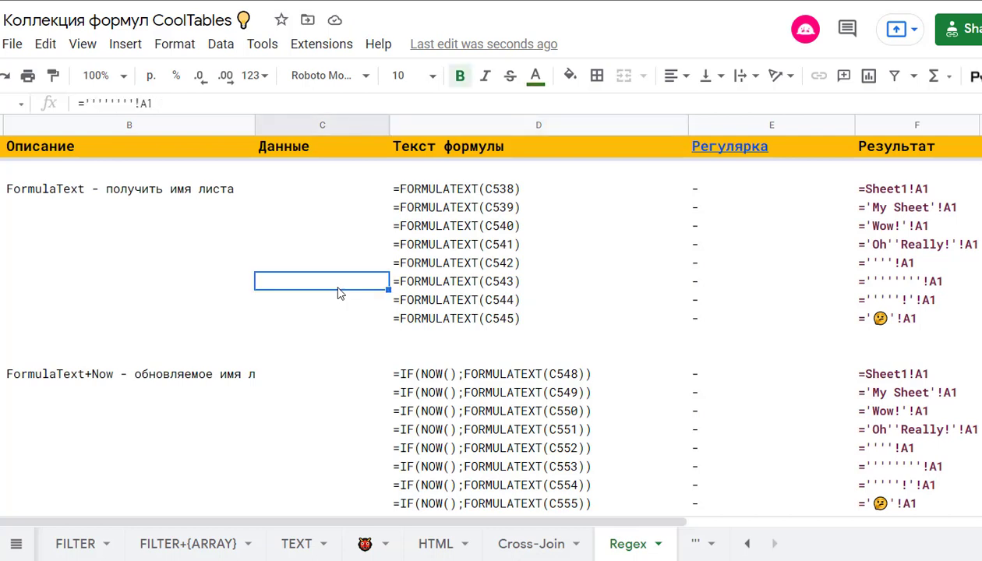
pyautogui.click(150, 104)
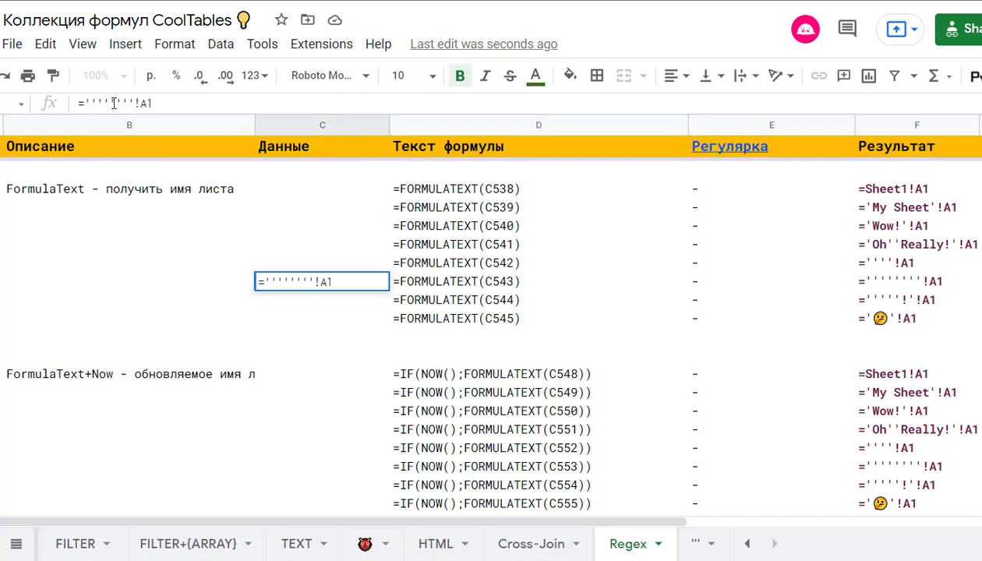
pyautogui.press('Tab')
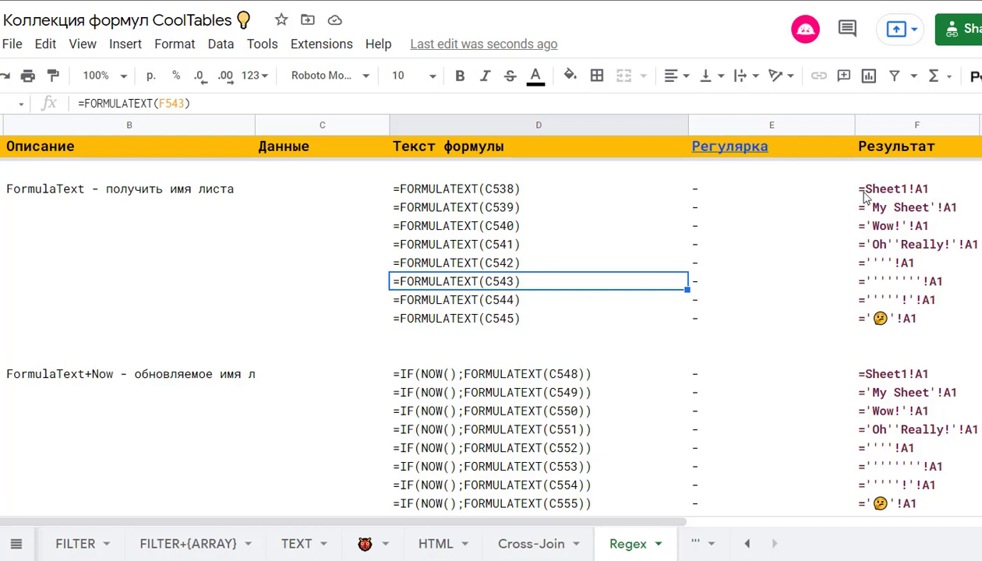
# Review C538's Sheet1 reference, its F538 FORMULATEXT result and the FormulaText+Now description.
pyautogui.click(349, 195)
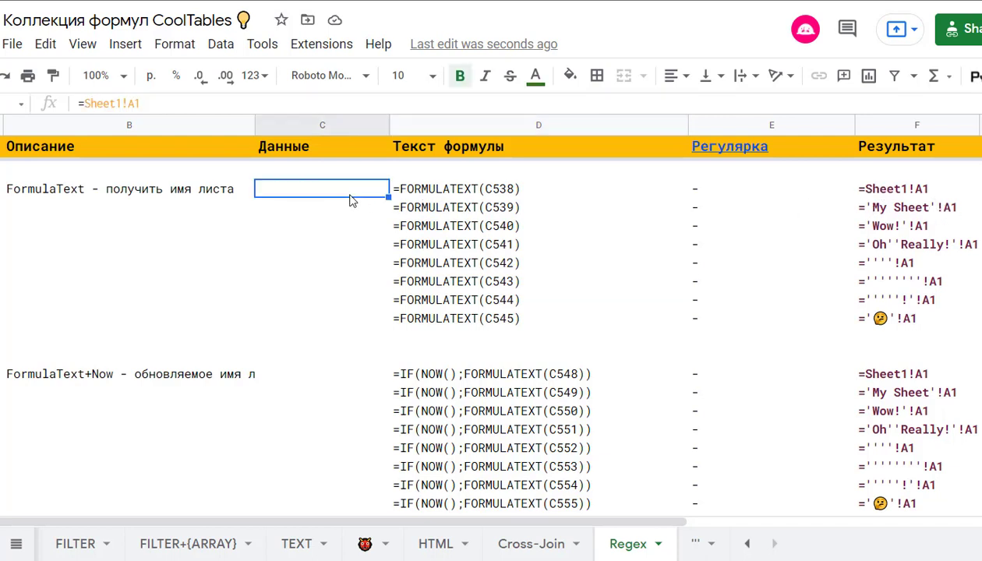
pyautogui.click(894, 197)
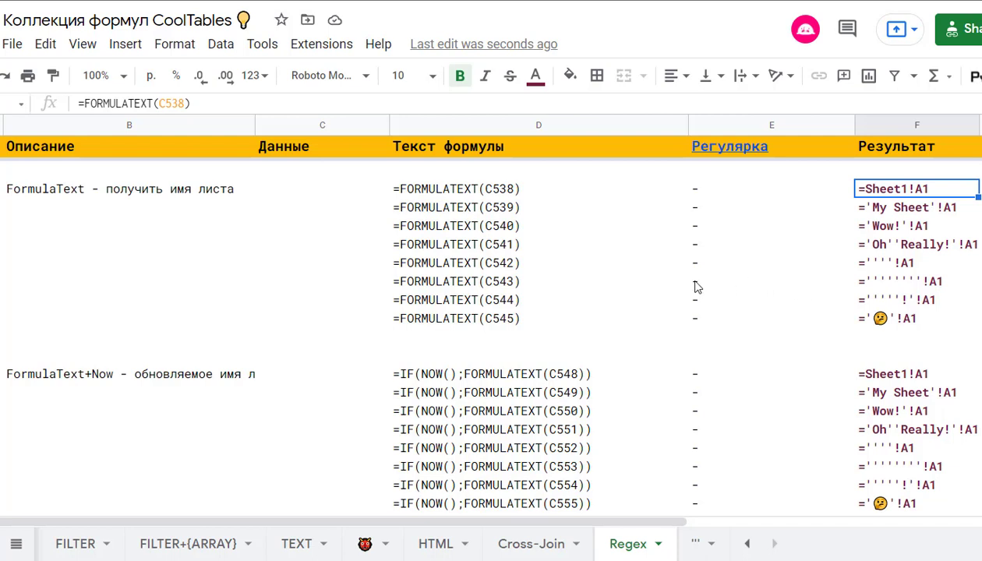
pyautogui.scroll(-1, 696, 287)
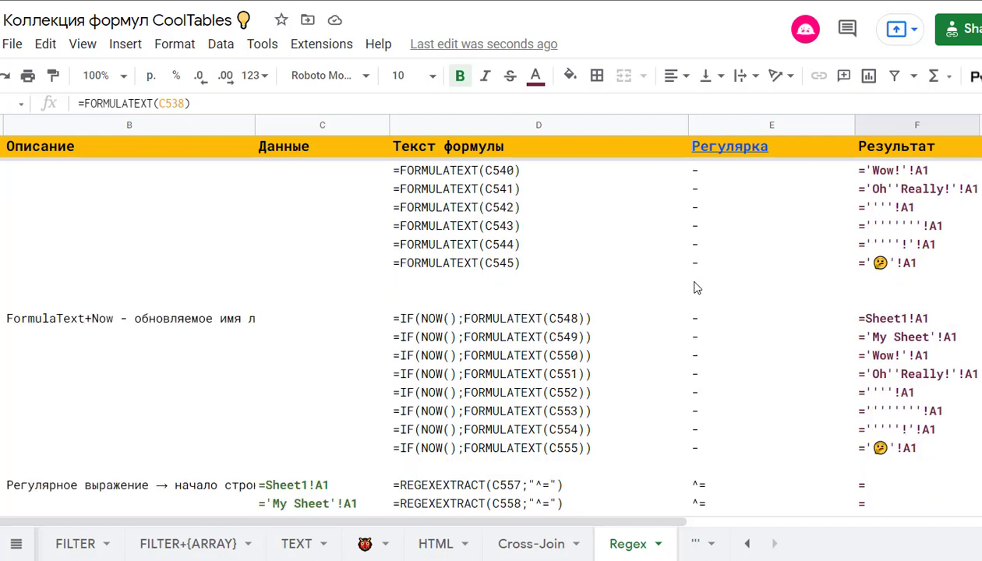
pyautogui.click(175, 328)
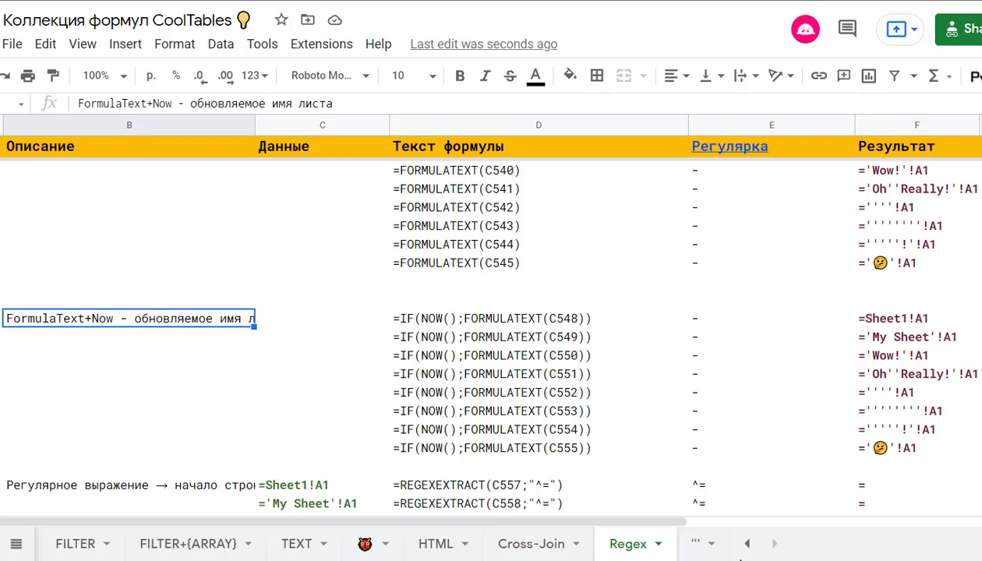
# Rename the sheet Sheet1 to Sheet500.
pyautogui.click(16, 544)
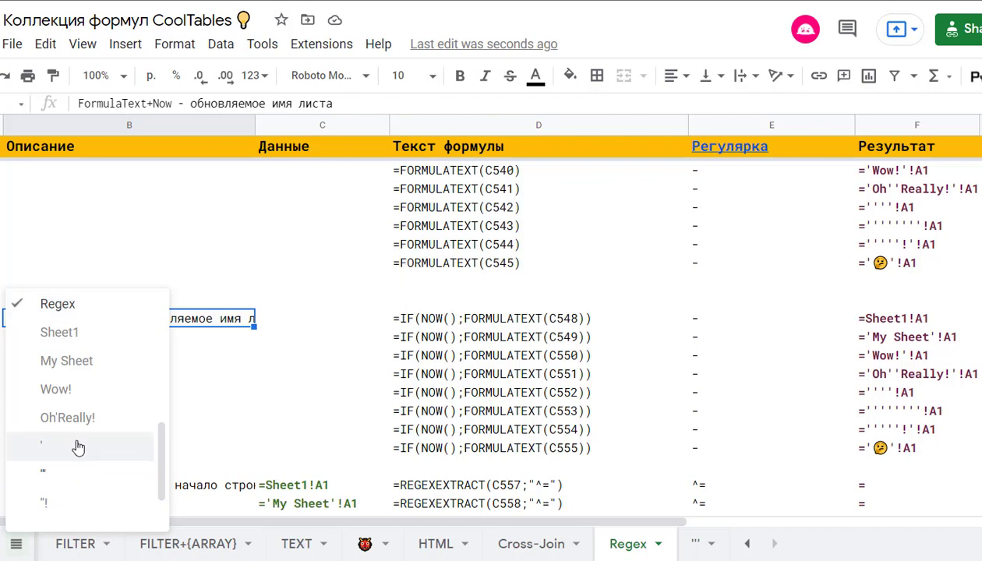
pyautogui.click(74, 344)
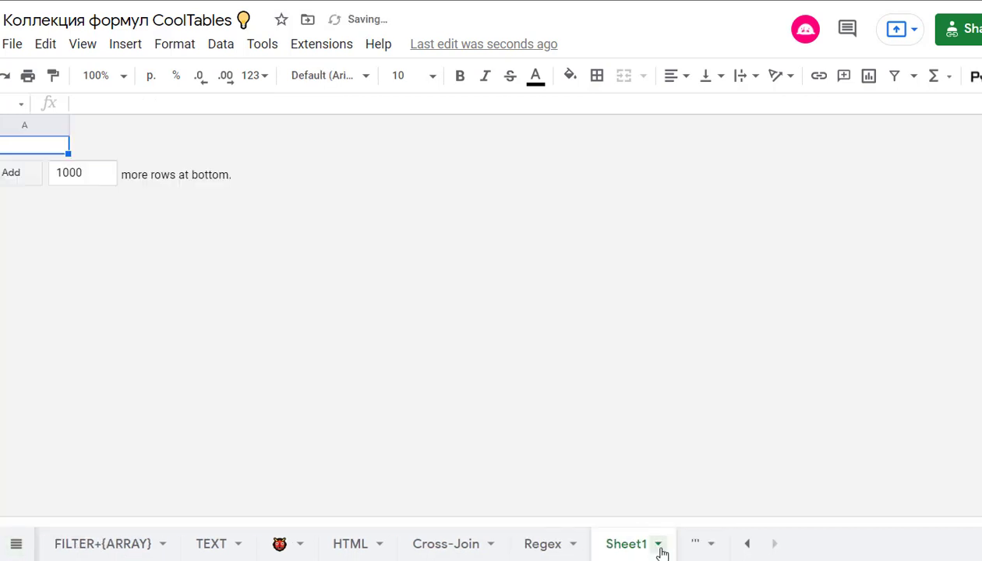
pyautogui.click(656, 551)
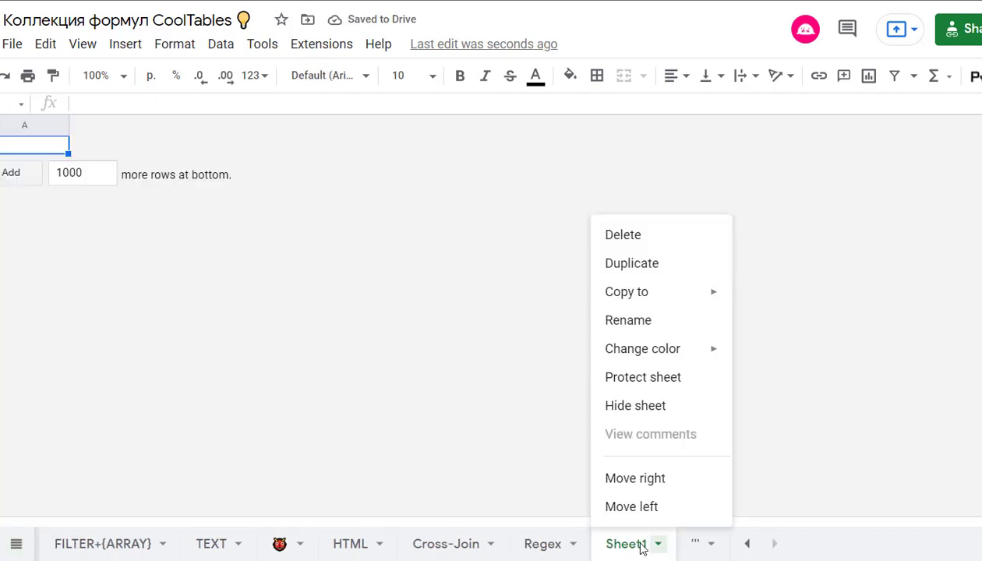
pyautogui.doubleClick(644, 549)
pyautogui.moveTo(644, 551); pyautogui.dragTo(647, 550)
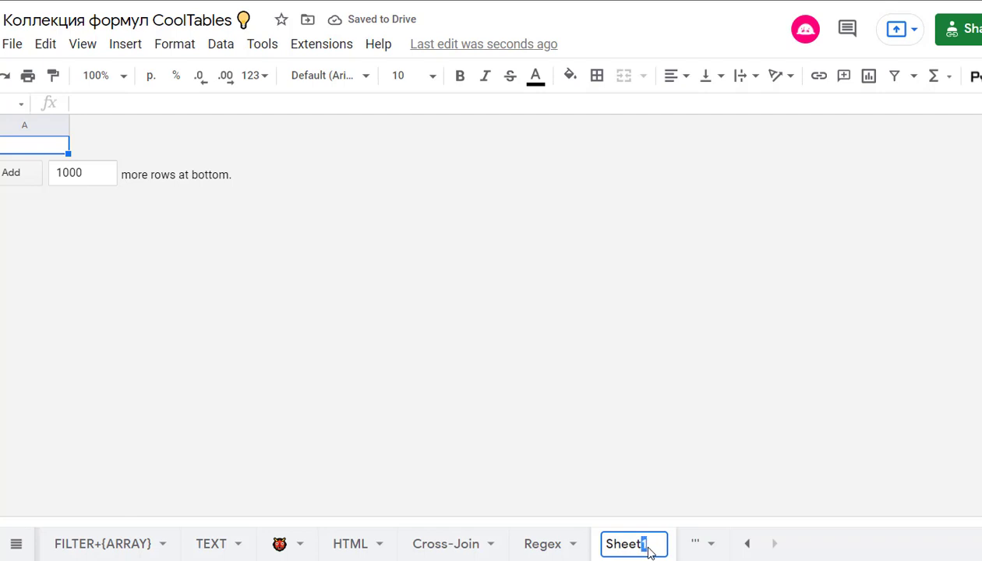
pyautogui.write('500')
pyautogui.press('Return')
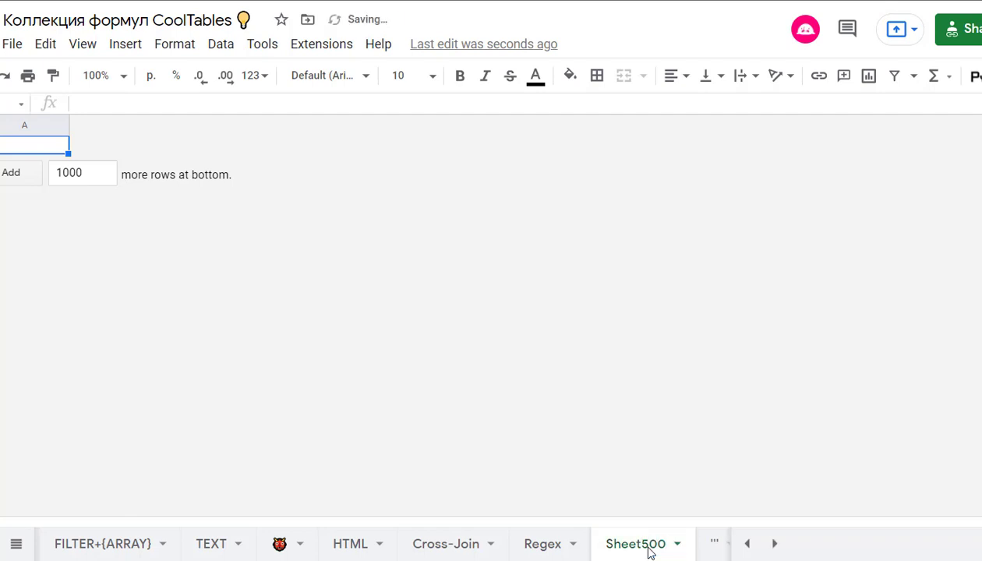
# On the Regex sheet, compare F548's NOW-based =Sheet500!A1 with F538's =Sheet1!A1.
pyautogui.click(555, 551)
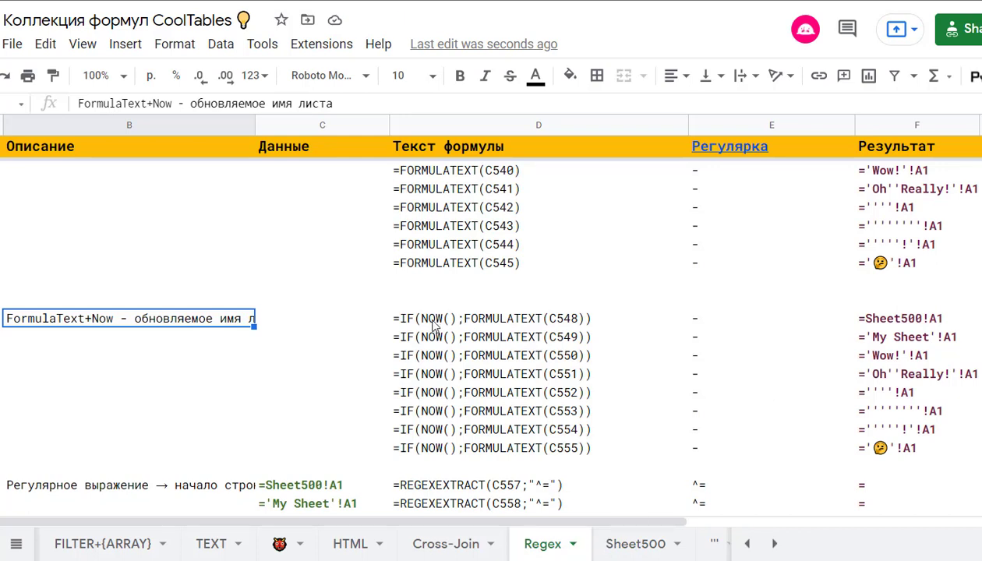
pyautogui.click(870, 320)
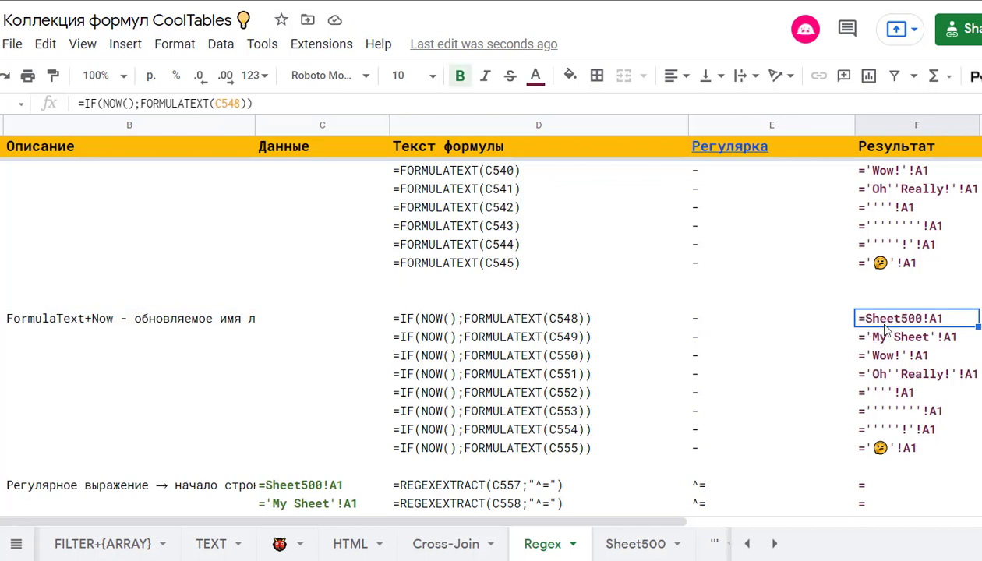
pyautogui.scroll(1, 881, 304)
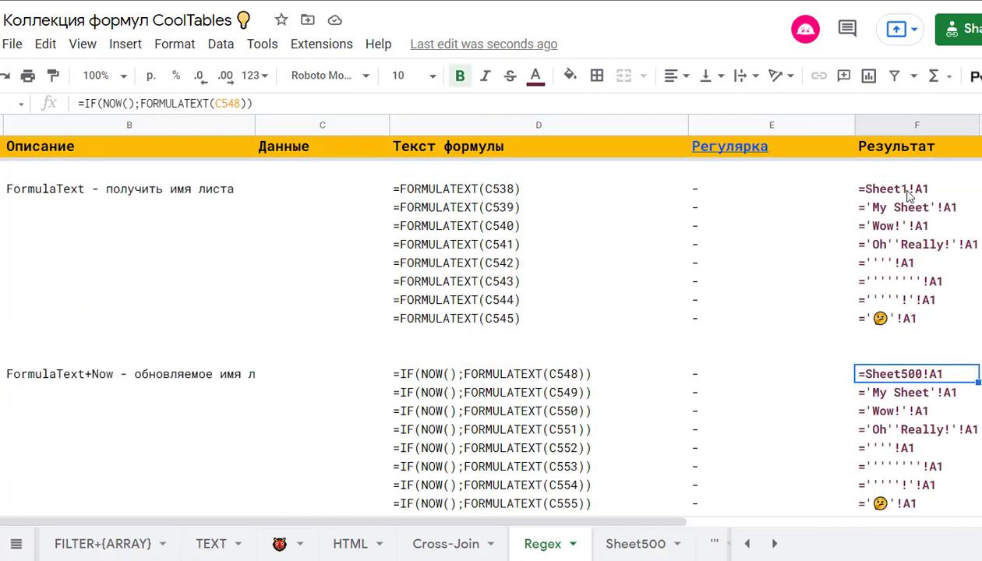
pyautogui.click(907, 195)
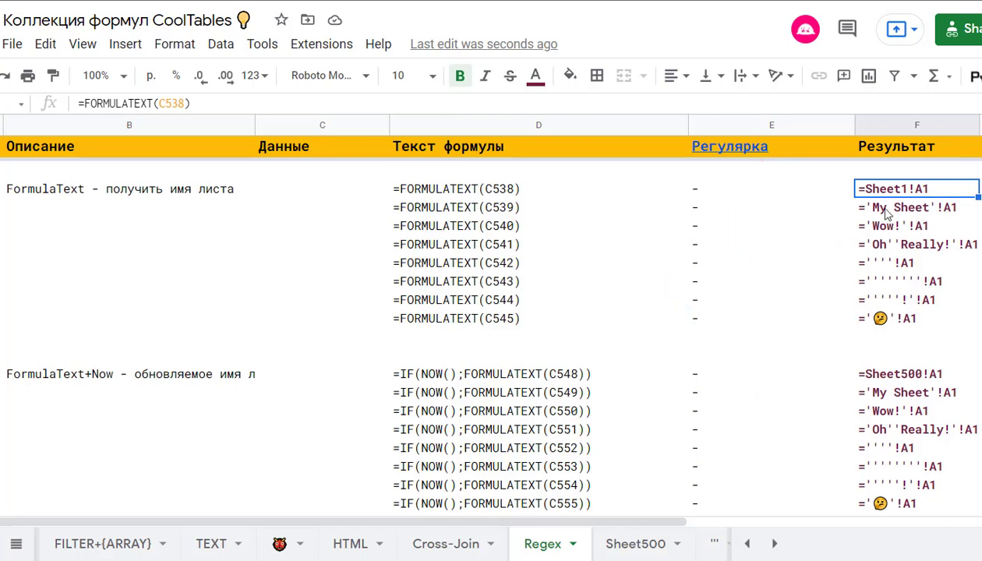
# In spreadsheet settings' Calculation section, keep recalculation on 'On change' and close the dialog.
pyautogui.click(8, 47)
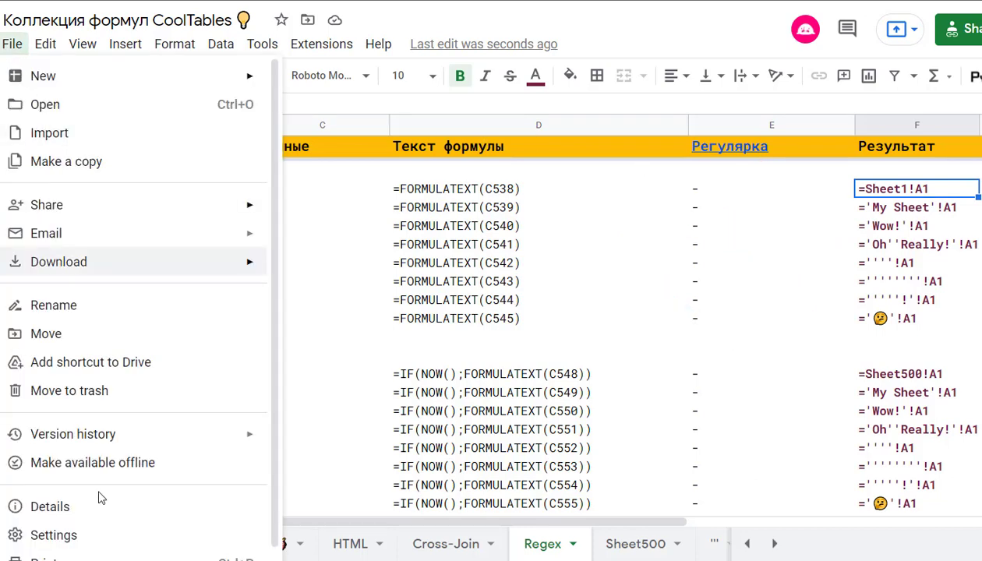
pyautogui.click(90, 533)
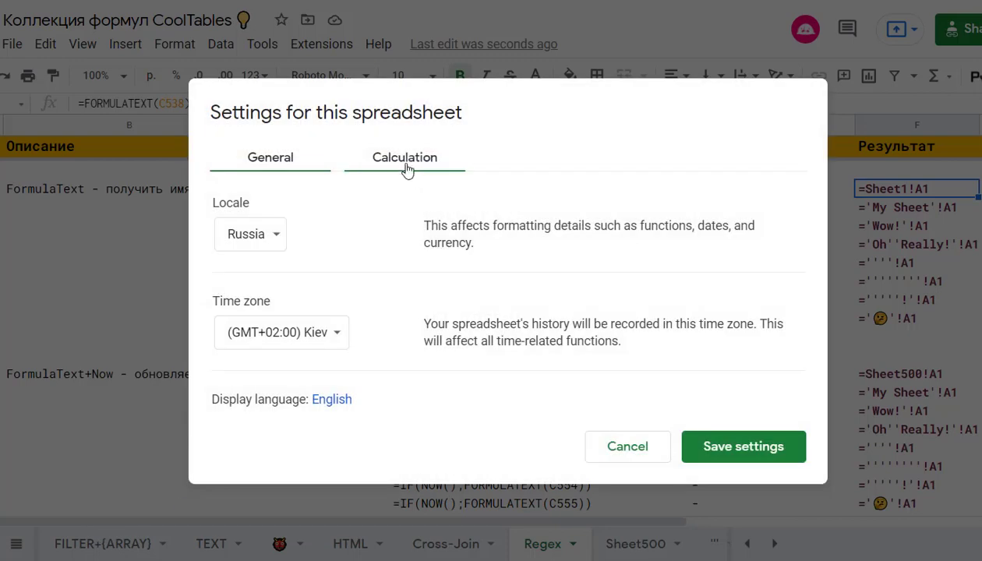
pyautogui.click(407, 160)
pyautogui.click(277, 238)
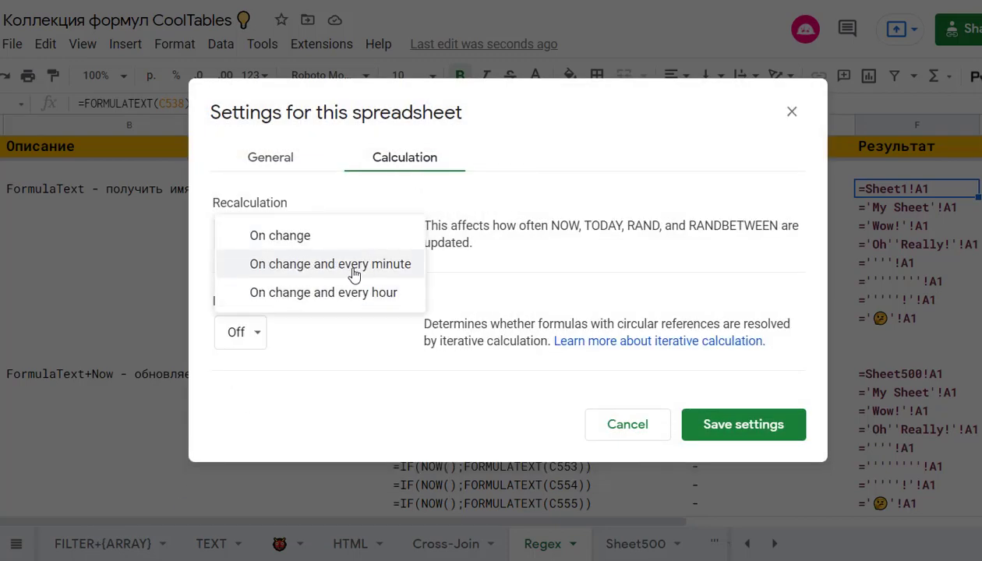
pyautogui.click(378, 236)
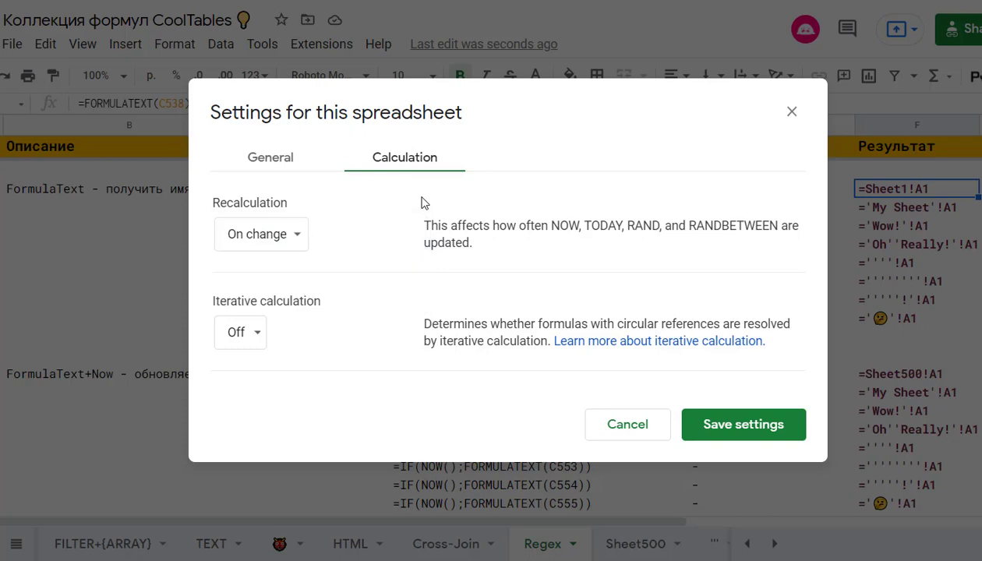
pyautogui.click(792, 114)
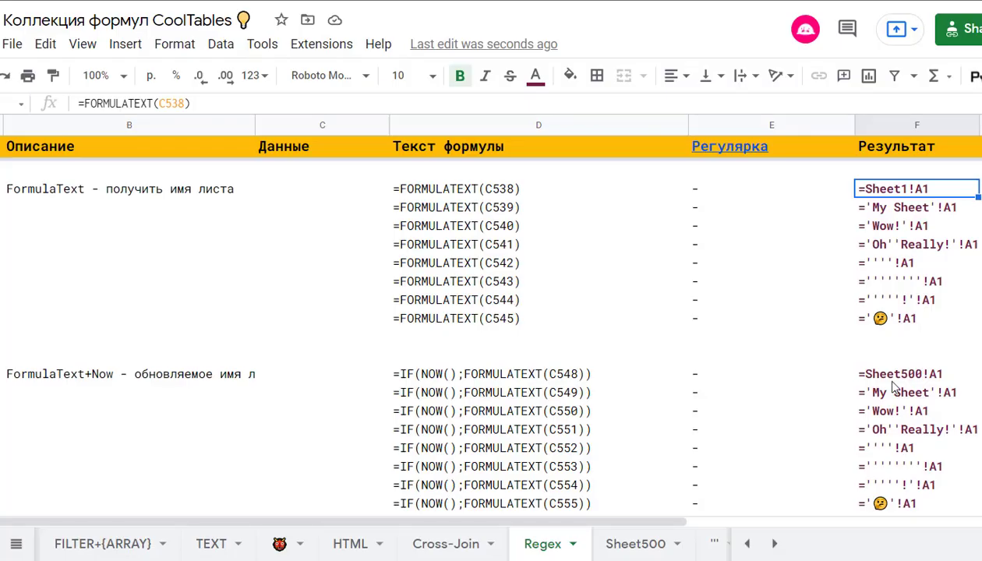
pyautogui.click(888, 378)
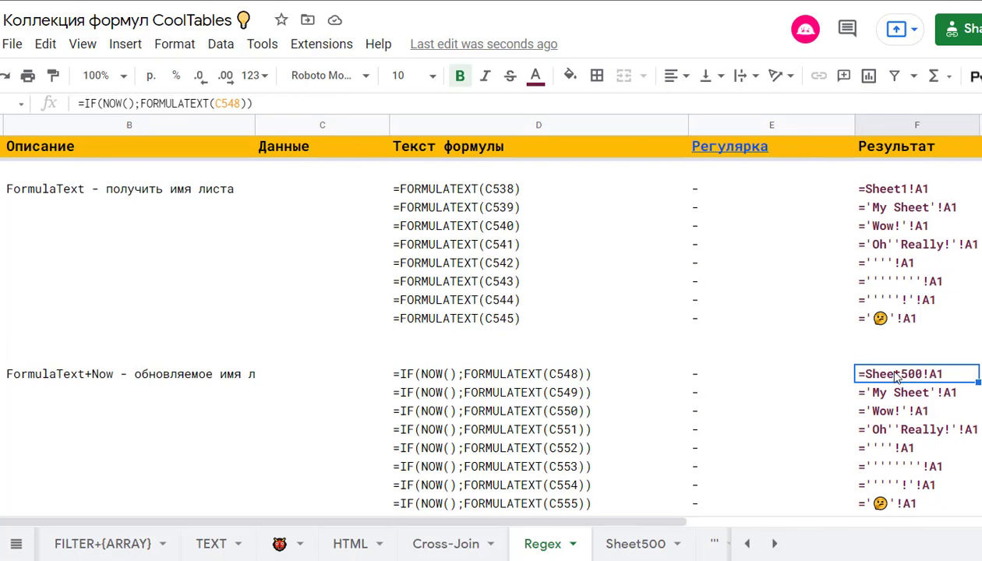
pyautogui.doubleClick(646, 548)
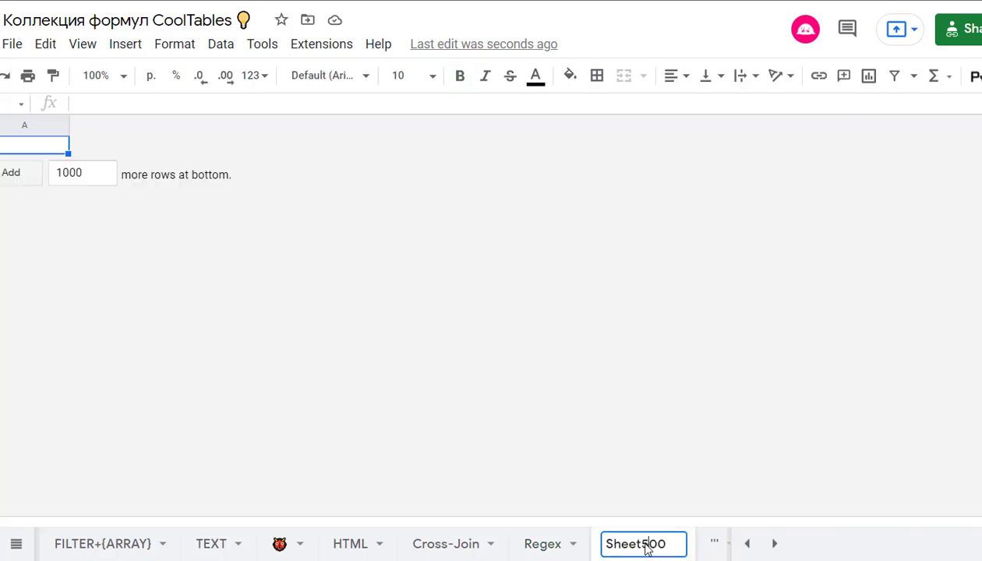
pyautogui.moveTo(642, 549); pyautogui.dragTo(667, 548)
pyautogui.click(569, 550)
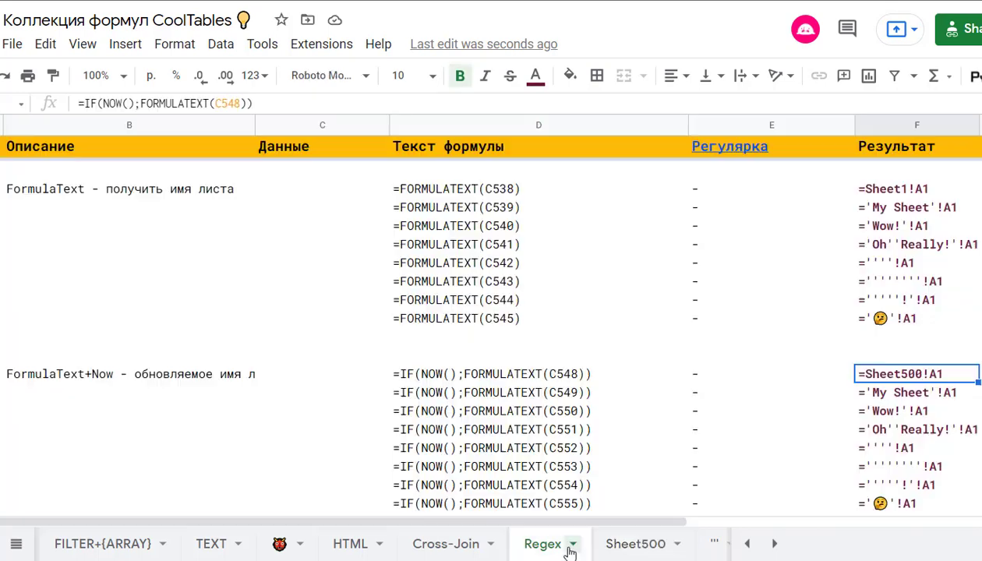
pyautogui.scroll(-1, 666, 341)
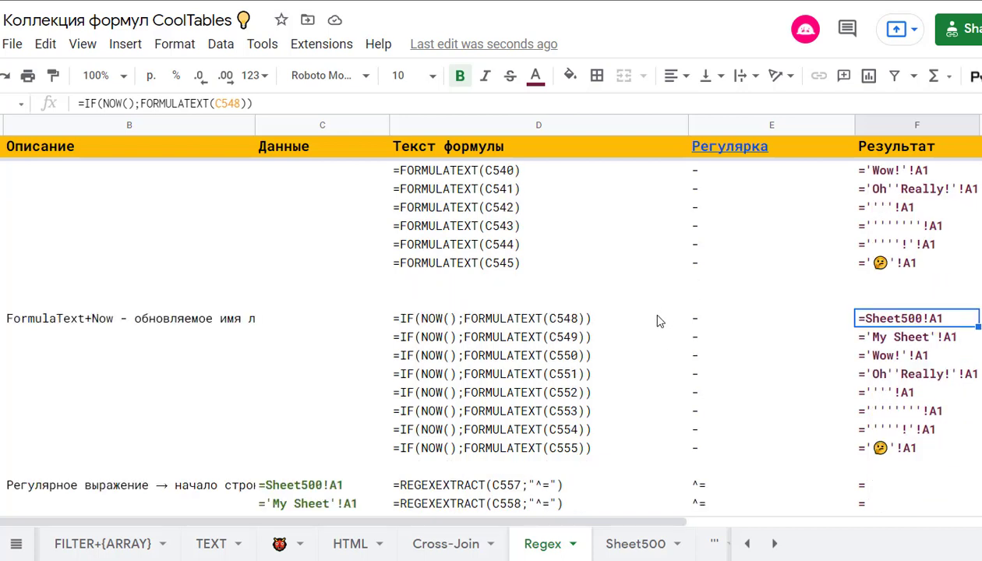
pyautogui.scroll(1, 659, 321)
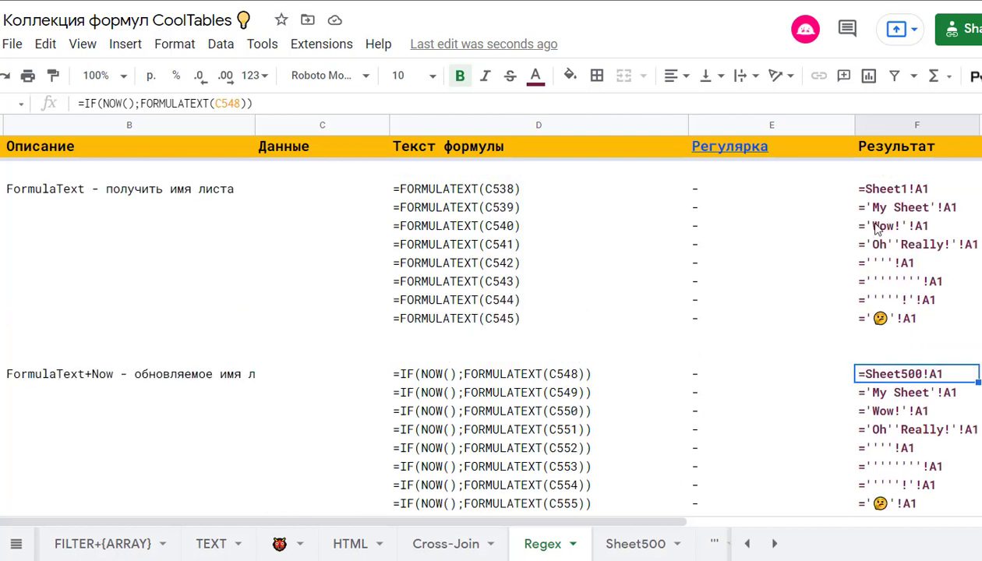
pyautogui.click(908, 191)
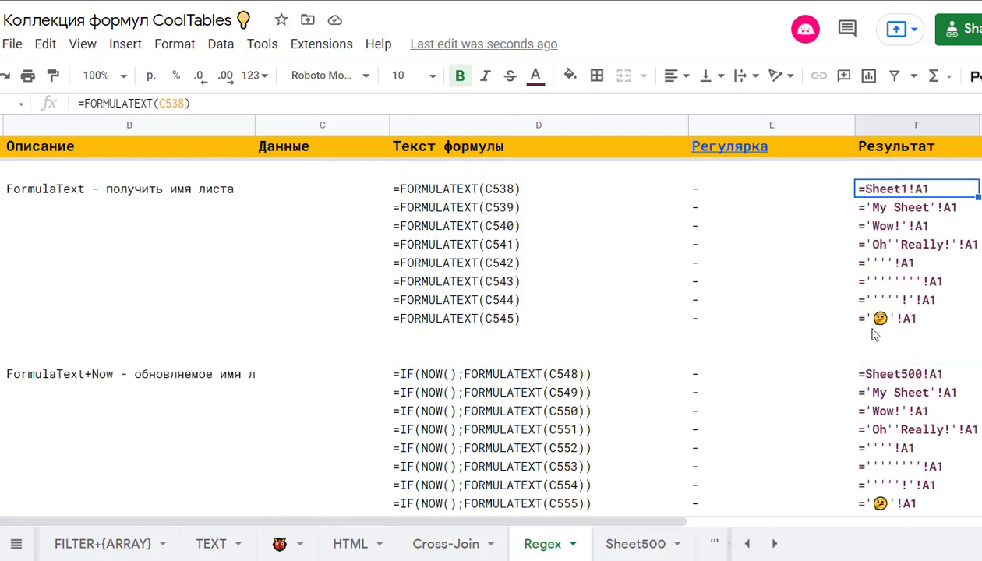
pyautogui.scroll(-1, 873, 335)
pyautogui.moveTo(896, 319); pyautogui.dragTo(896, 448)
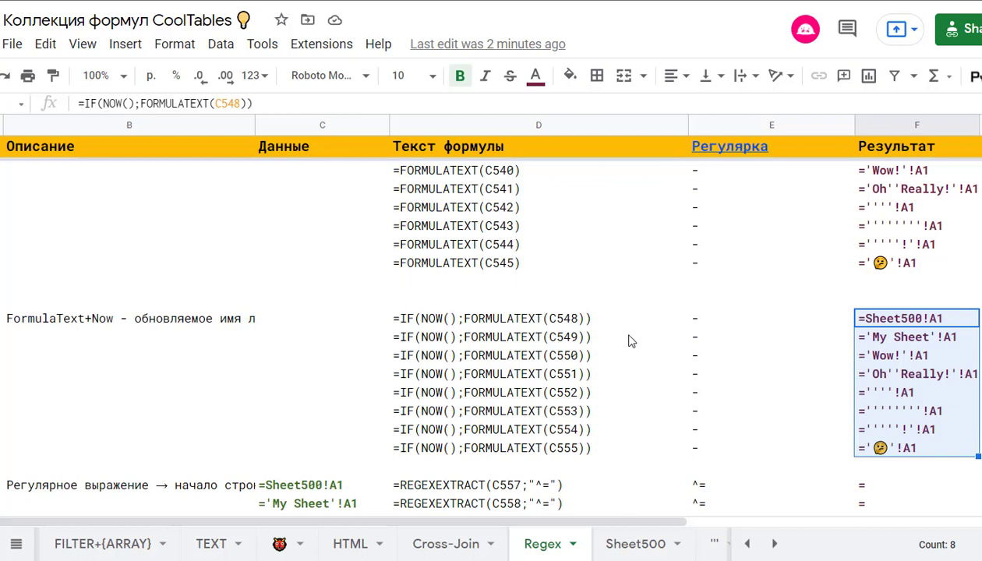
pyautogui.scroll(-1, 630, 342)
pyautogui.scroll(-2, 629, 343)
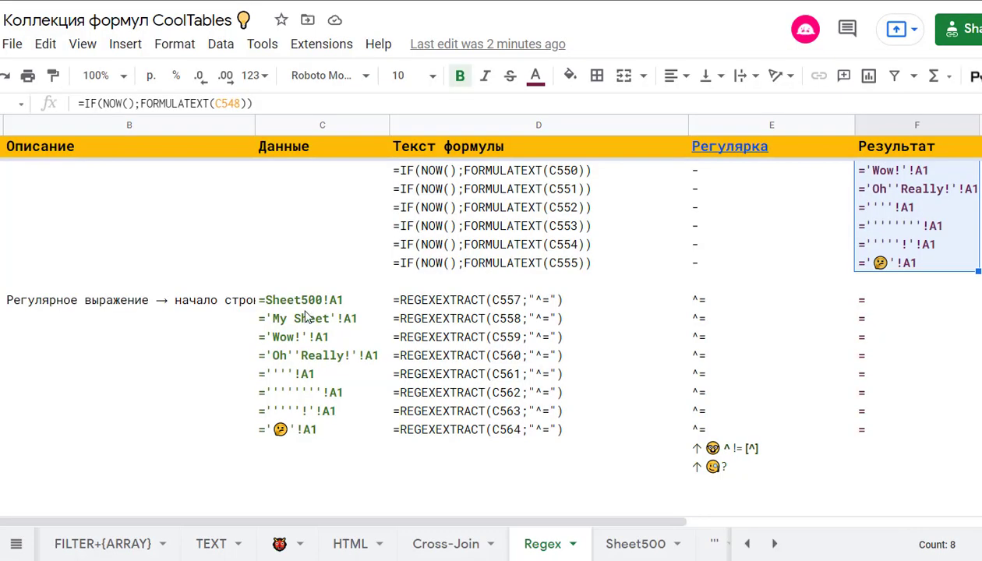
pyautogui.click(205, 303)
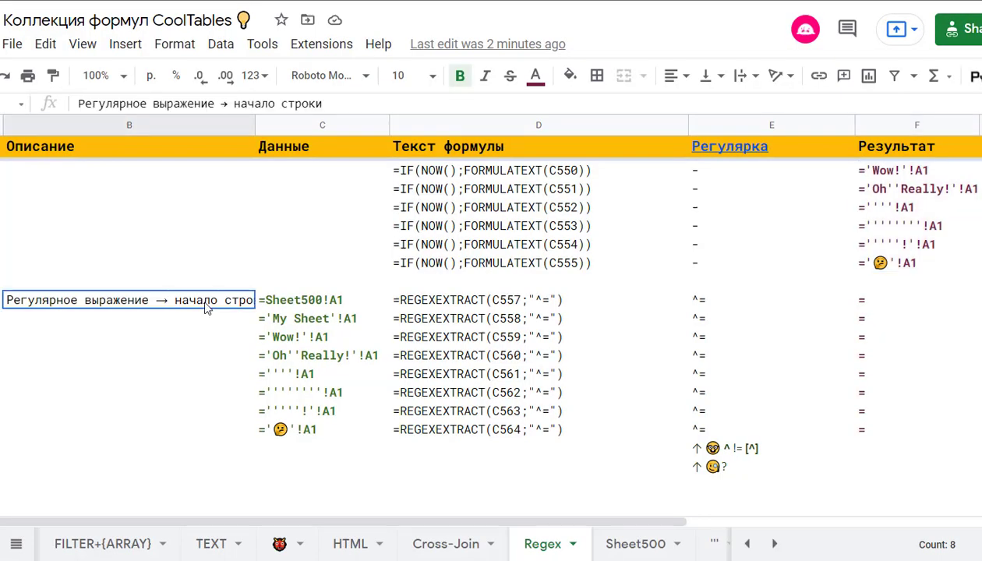
pyautogui.click(698, 309)
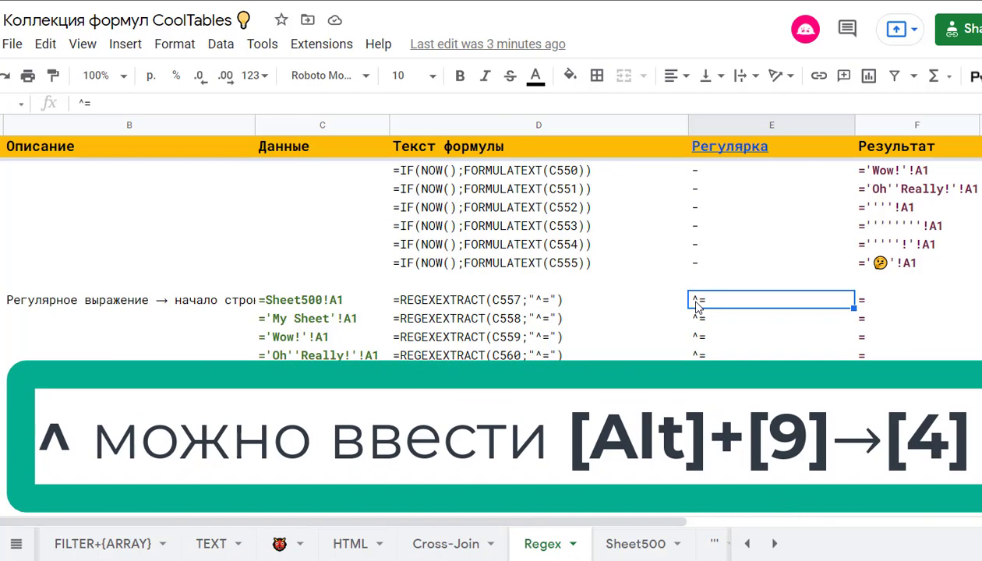
pyautogui.click(753, 449)
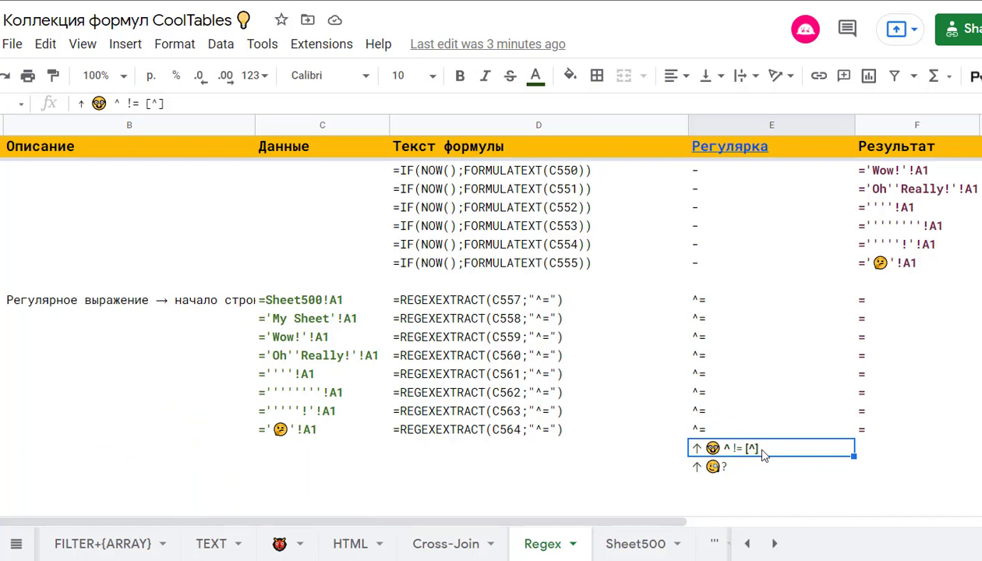
pyautogui.click(724, 308)
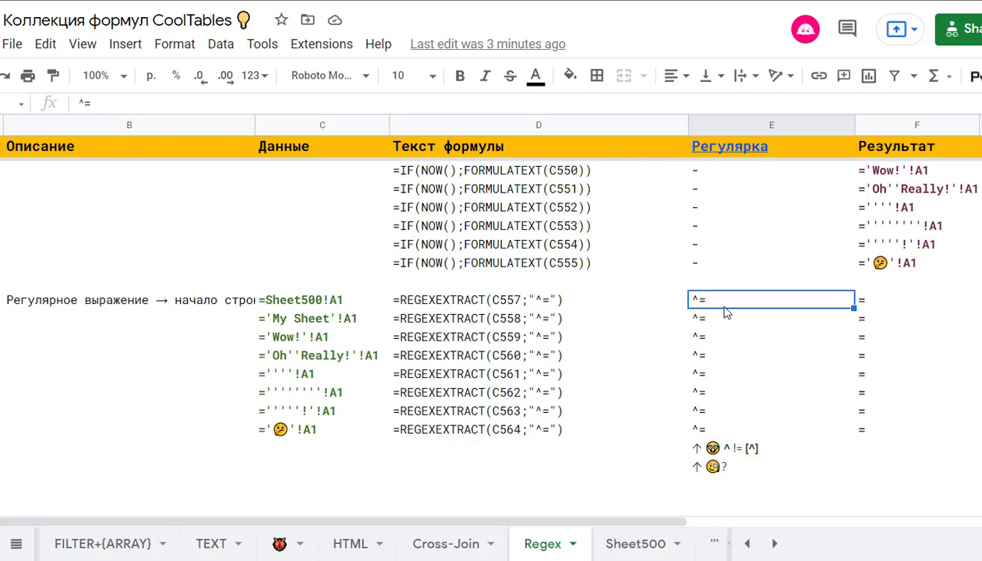
pyautogui.click(714, 467)
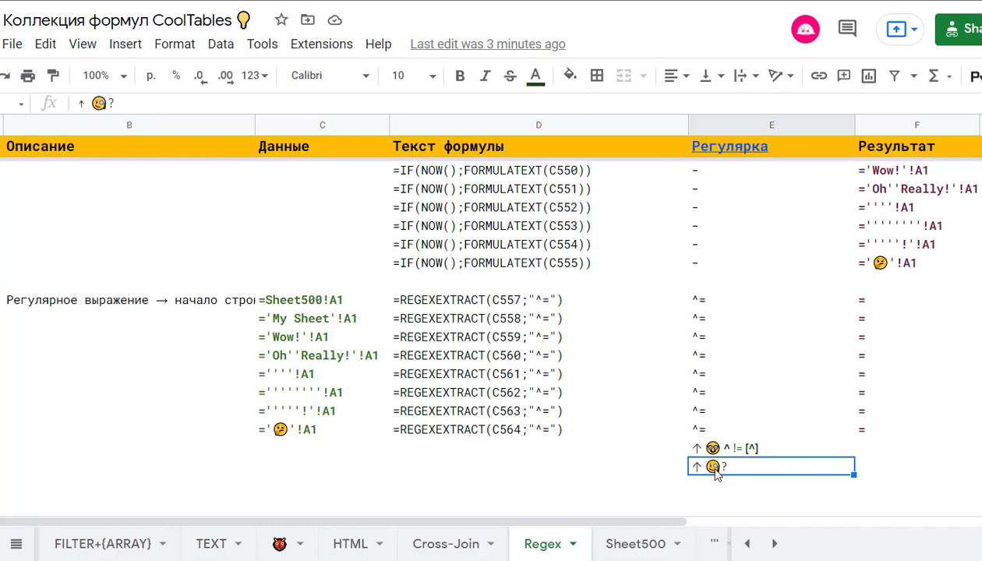
pyautogui.click(703, 306)
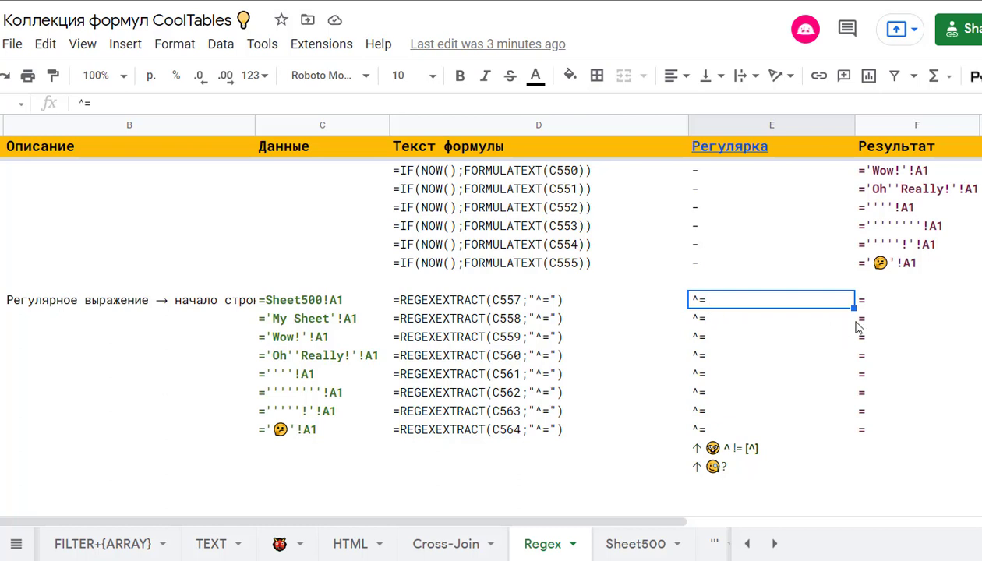
pyautogui.press('Right')
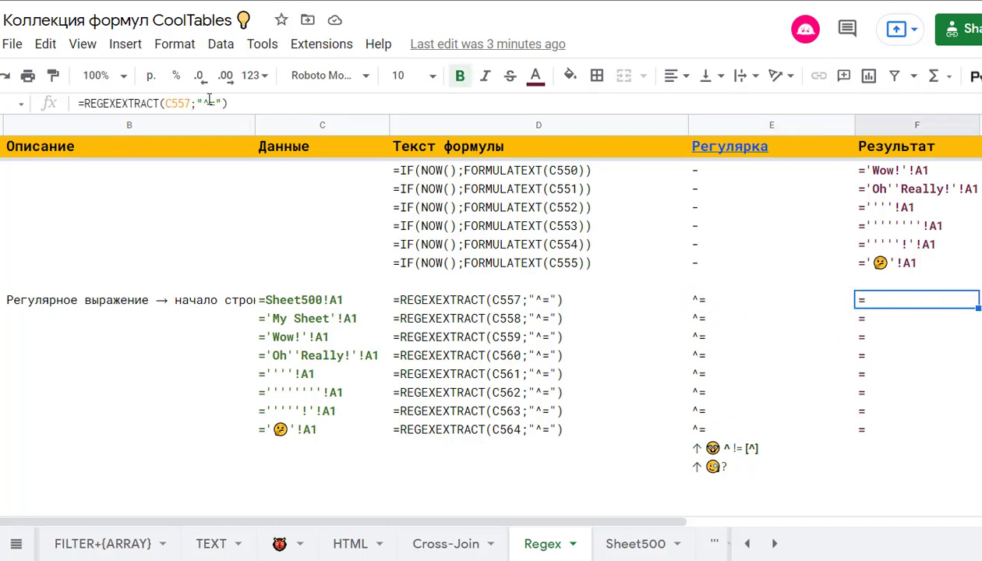
pyautogui.click(208, 101)
pyautogui.press('BackSpace')
pyautogui.press('Return')
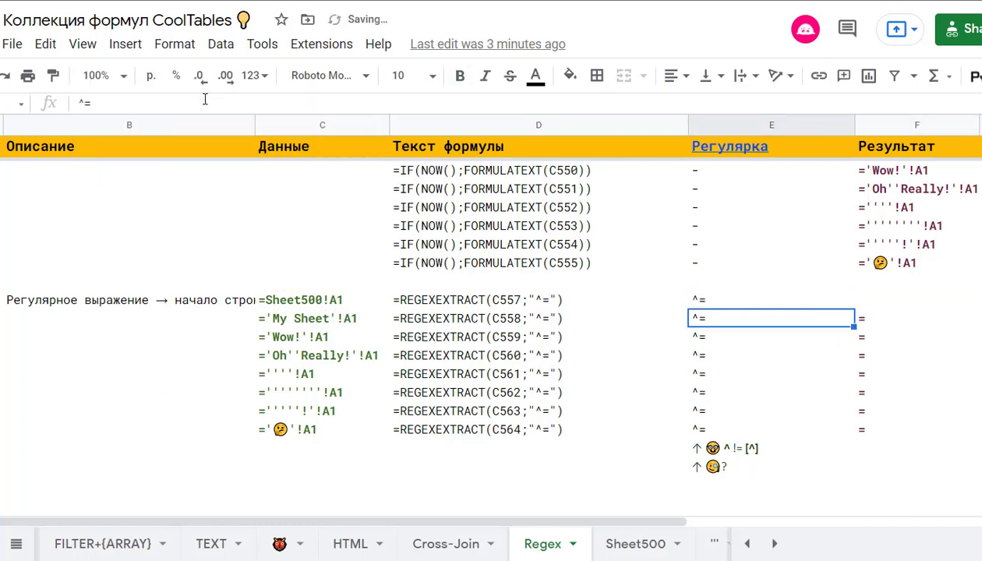
pyautogui.hotkey('ctrl', 'z')
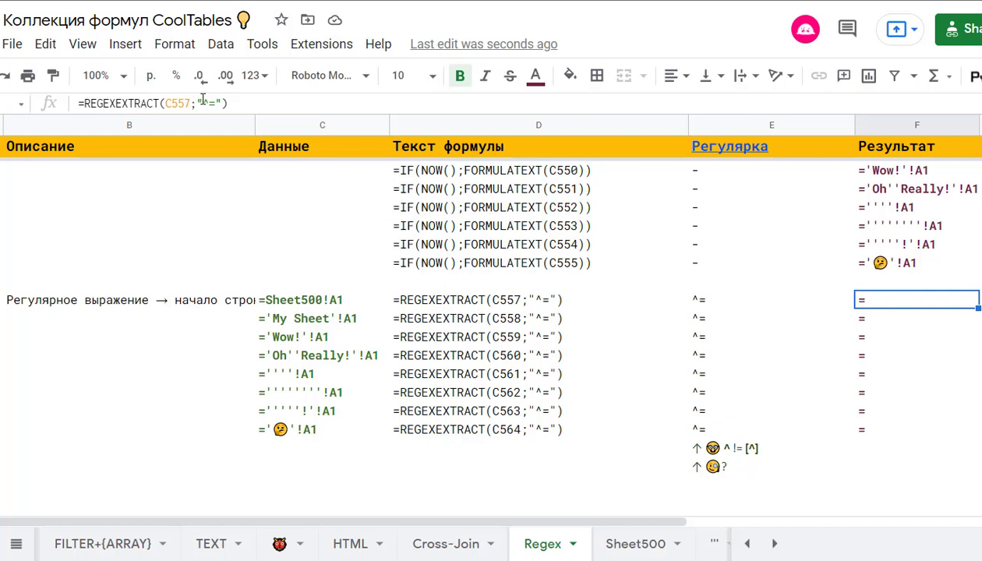
pyautogui.click(708, 306)
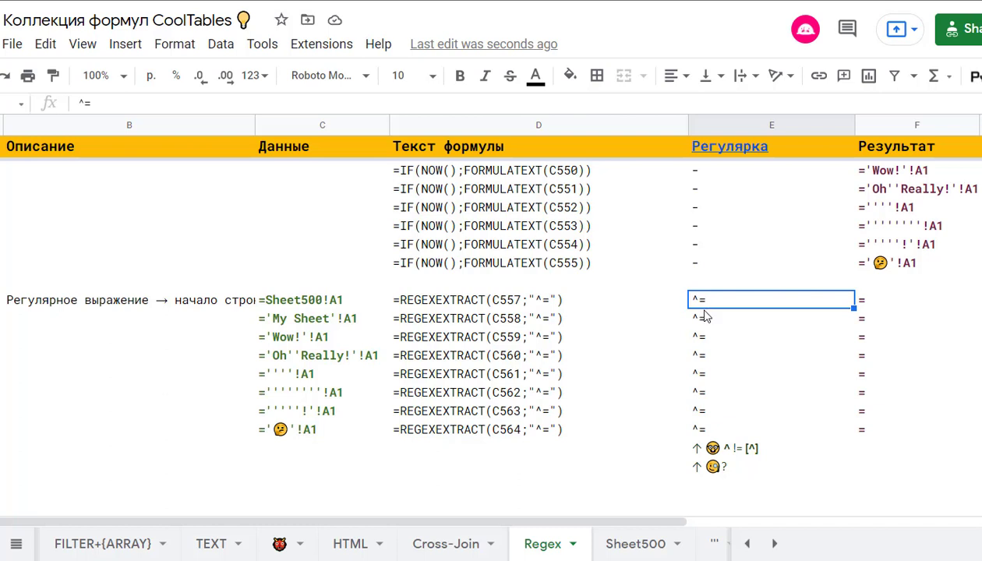
pyautogui.scroll(-5, 705, 312)
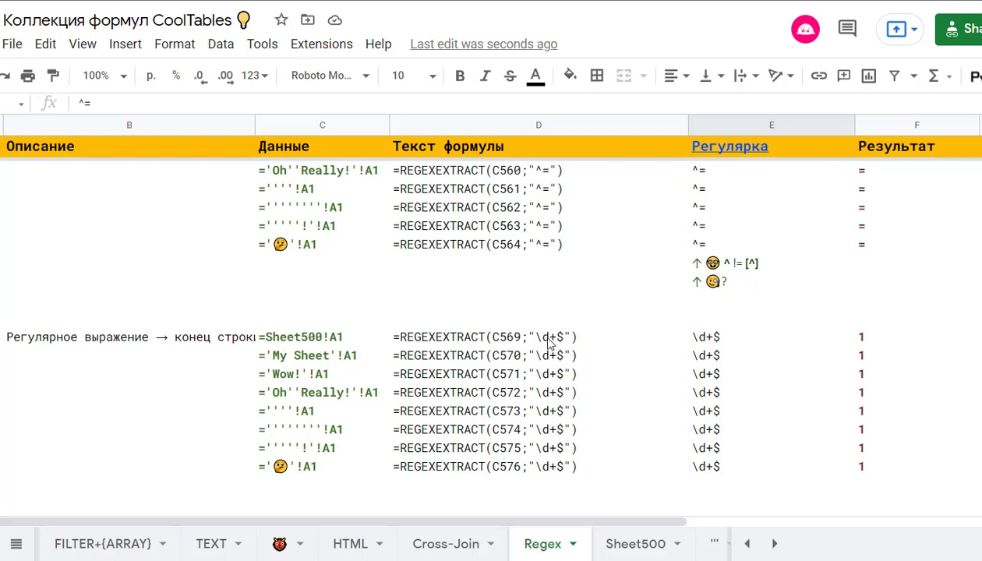
# Add 10 more rows to Sheet500, then go back to the Regex sheet.
pyautogui.click(623, 545)
pyautogui.doubleClick(83, 173)
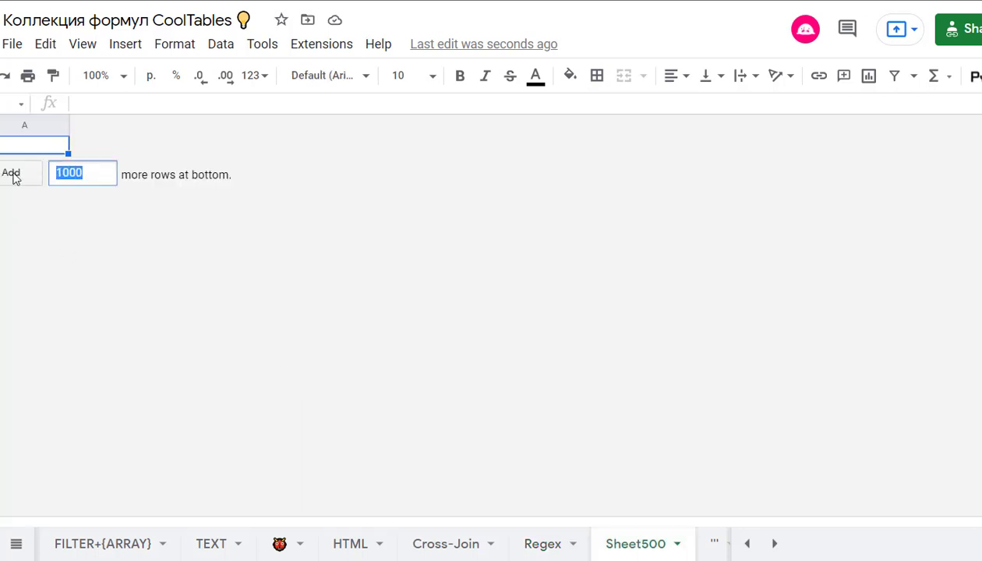
pyautogui.write('10')
pyautogui.click(13, 174)
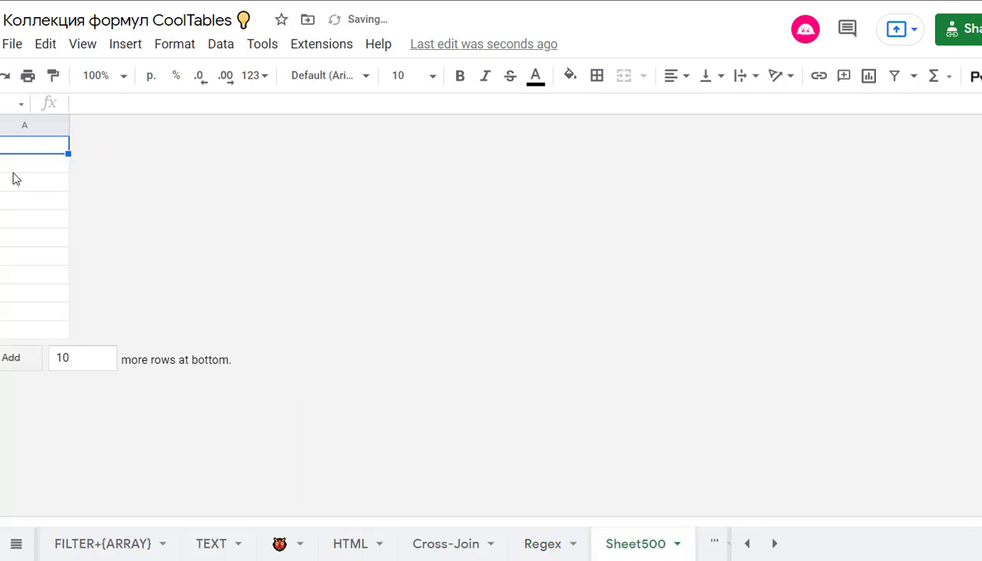
pyautogui.click(555, 550)
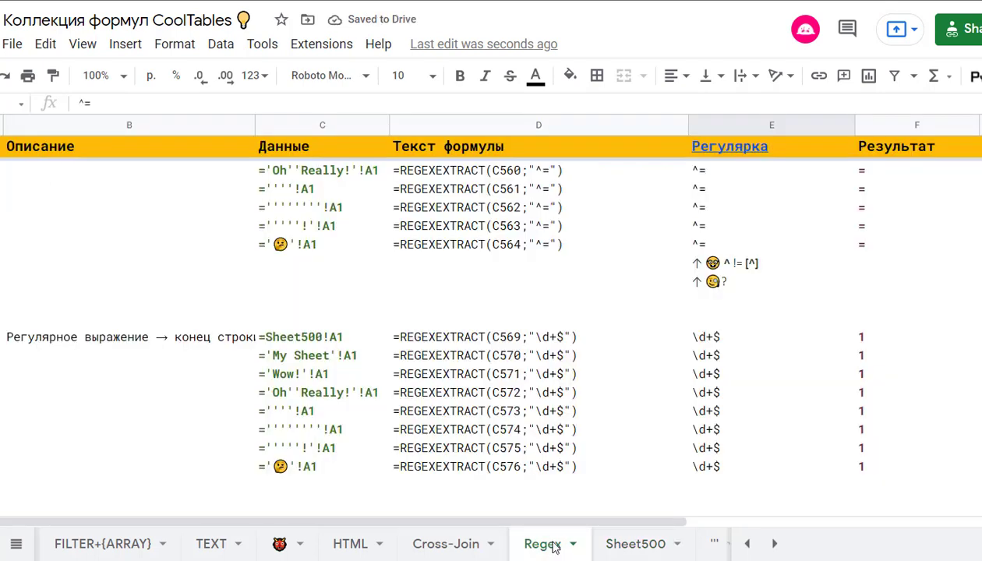
# Change the reference in C548 to Sheet500!A10.
pyautogui.click(296, 338)
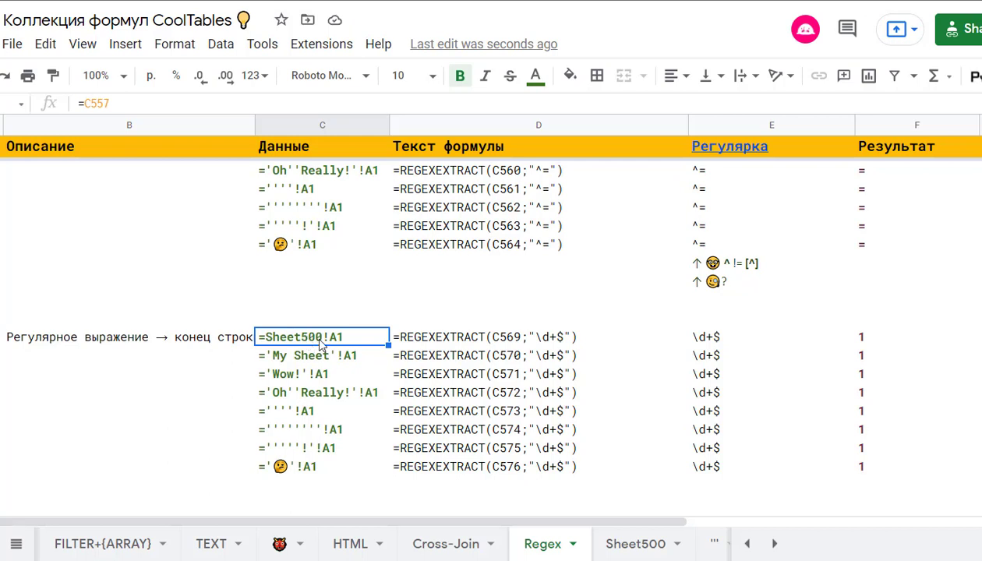
pyautogui.scroll(3, 315, 343)
pyautogui.scroll(3, 319, 343)
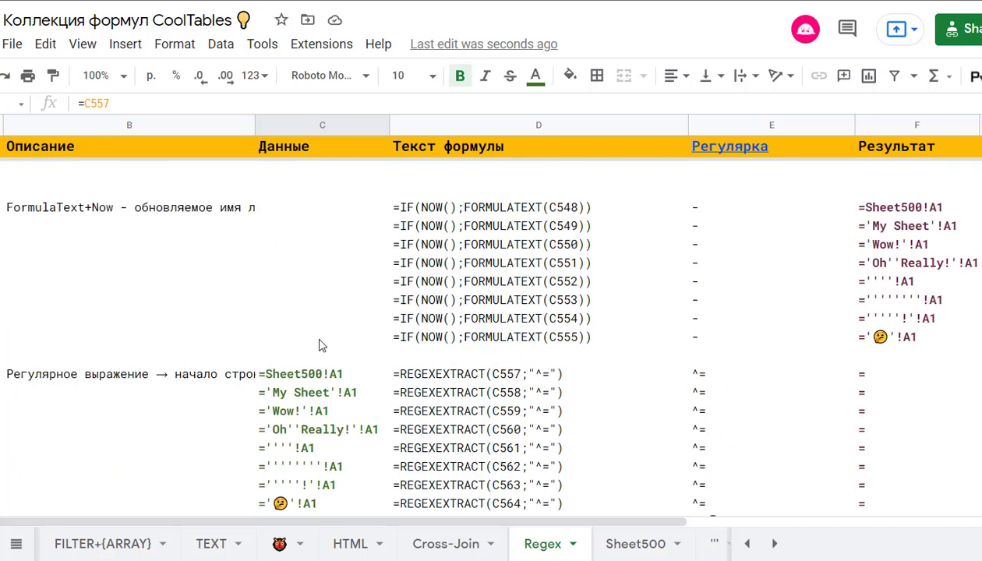
pyautogui.scroll(4, 319, 312)
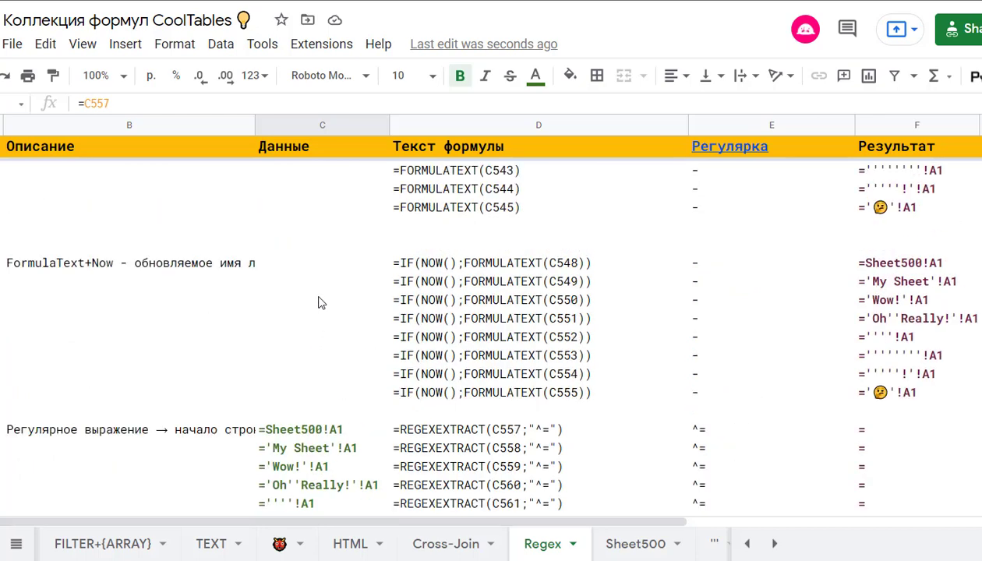
pyautogui.click(313, 398)
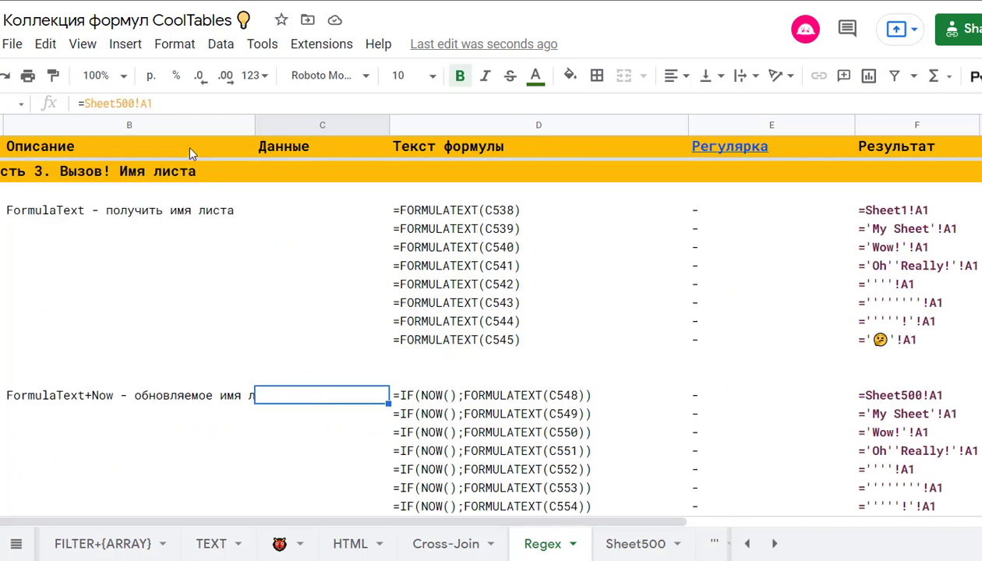
pyautogui.click(169, 107)
pyautogui.write('0')
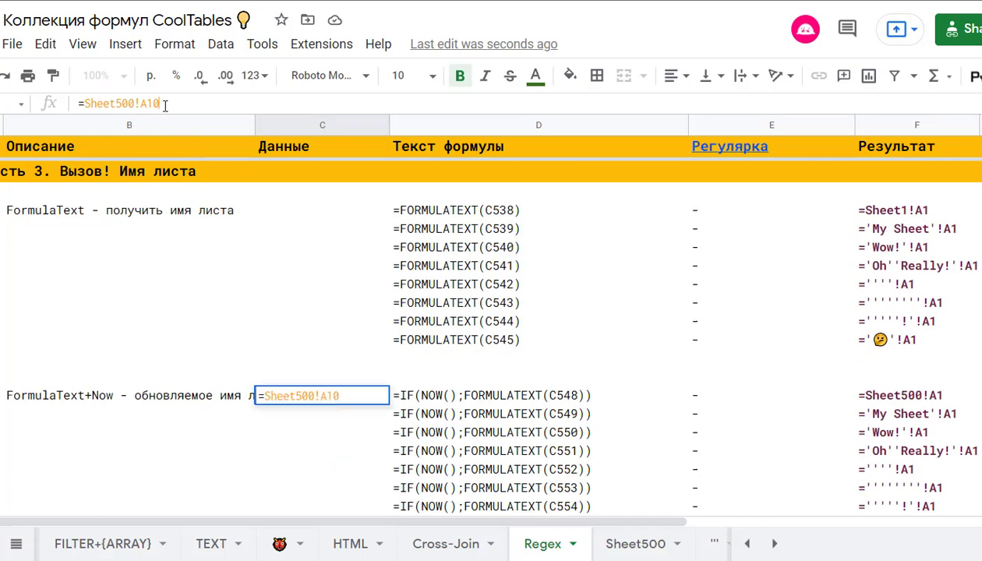
pyautogui.press('Return')
# Verify the first end-digits example extracts 10, then undo the reference change and return to Regex.
pyautogui.scroll(-1, 259, 399)
pyautogui.scroll(-2, 265, 390)
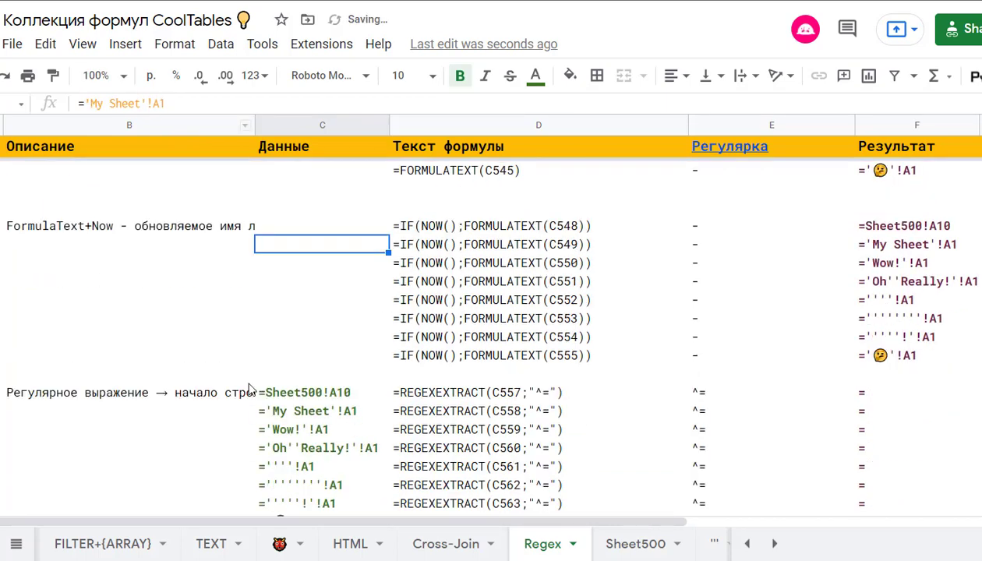
pyautogui.scroll(-2, 273, 382)
pyautogui.scroll(-2, 272, 382)
pyautogui.click(307, 358)
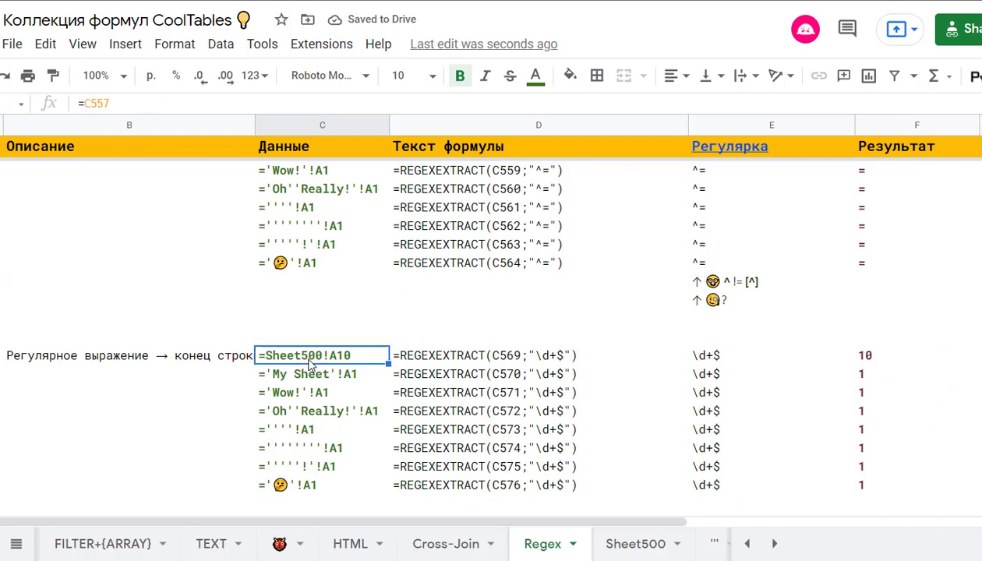
pyautogui.click(865, 357)
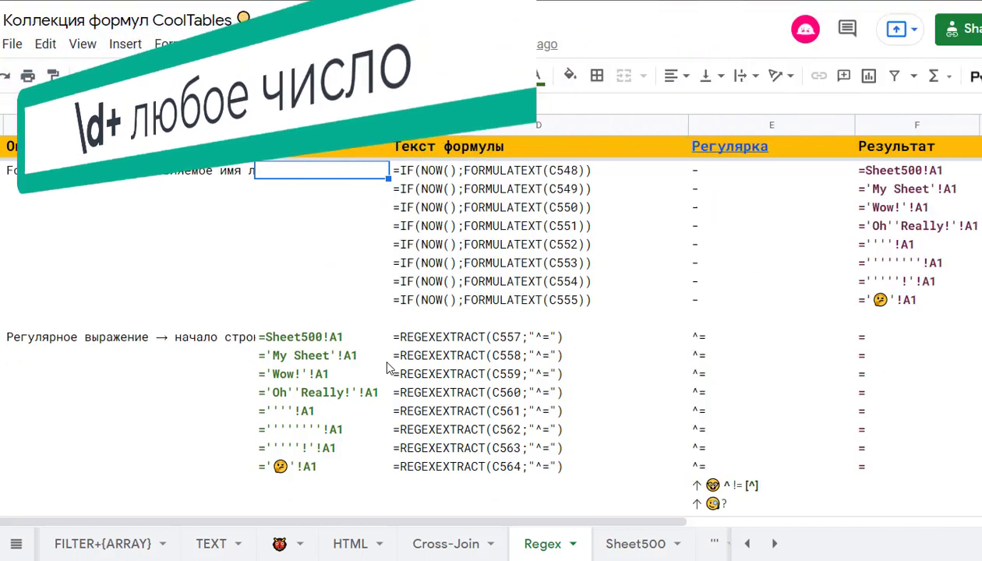
pyautogui.hotkey('ctrl', 'shift', 'pagedown')
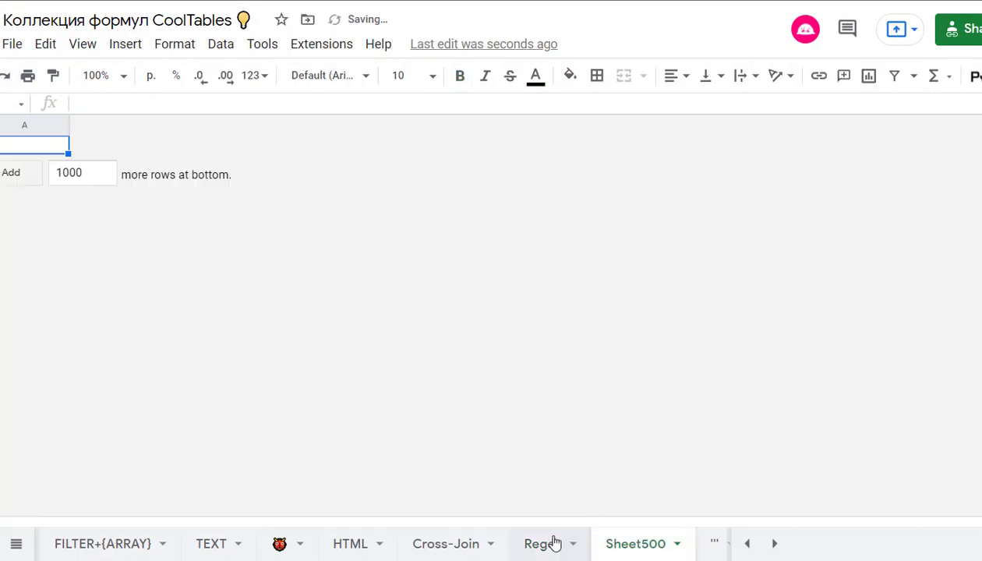
pyautogui.click(549, 544)
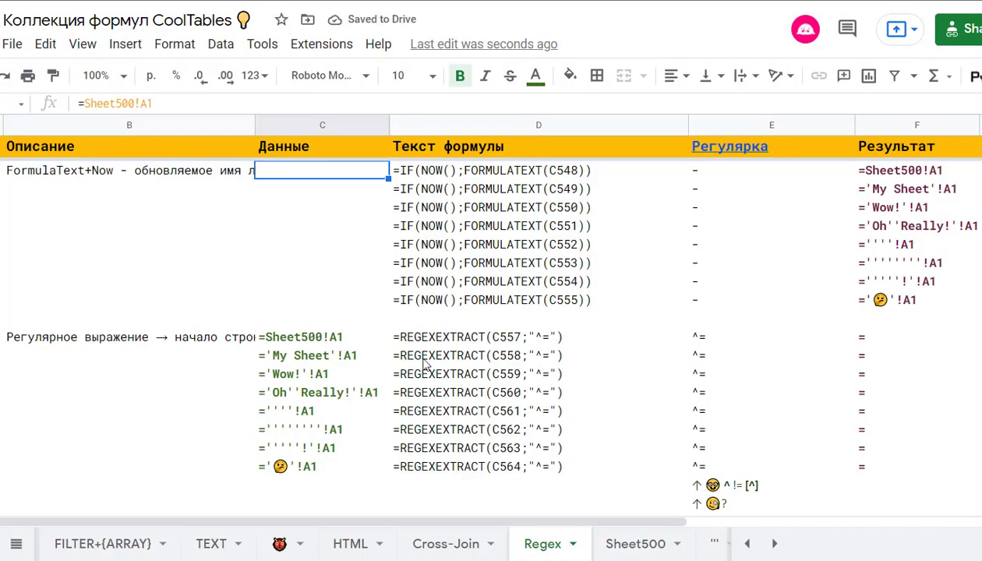
# Scroll past the \d+$ rows to the [A-Za-z]+ REGEXEXTRACT examples returning Sheet, My, Wow, Oh, A.
pyautogui.scroll(-1, 423, 364)
pyautogui.scroll(-2, 423, 364)
pyautogui.scroll(-1, 429, 362)
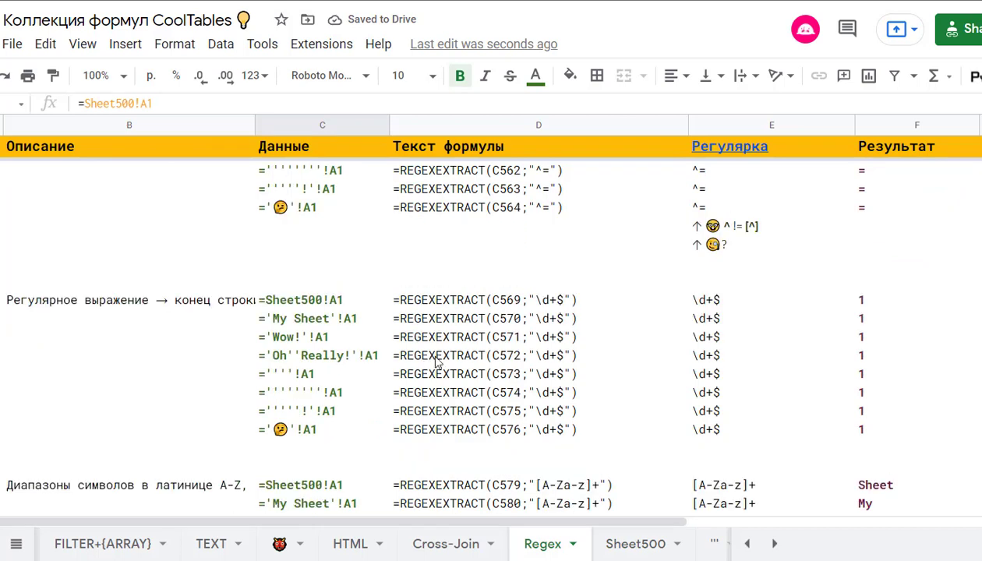
pyautogui.scroll(1, 729, 292)
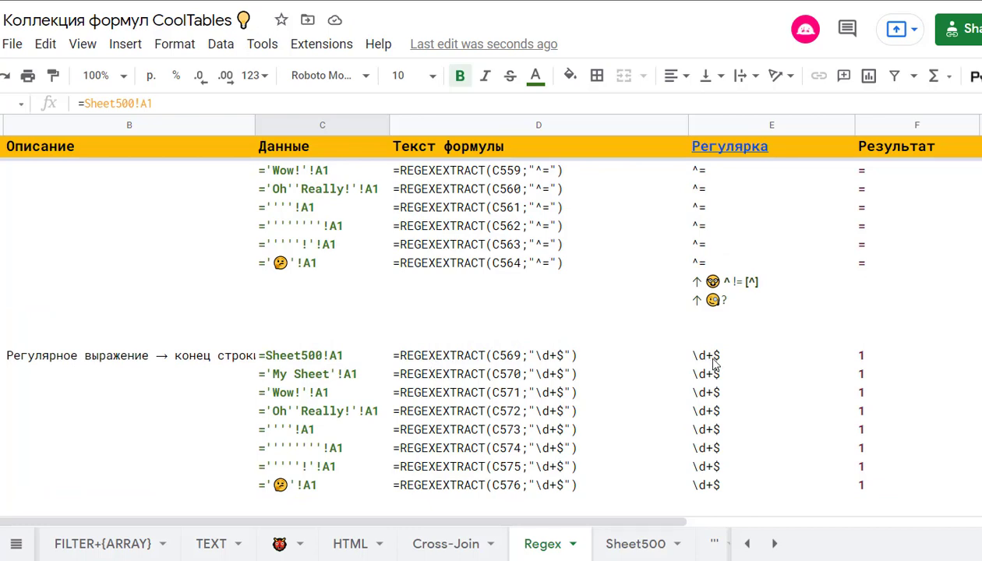
pyautogui.scroll(-1, 705, 358)
pyautogui.scroll(-2, 545, 327)
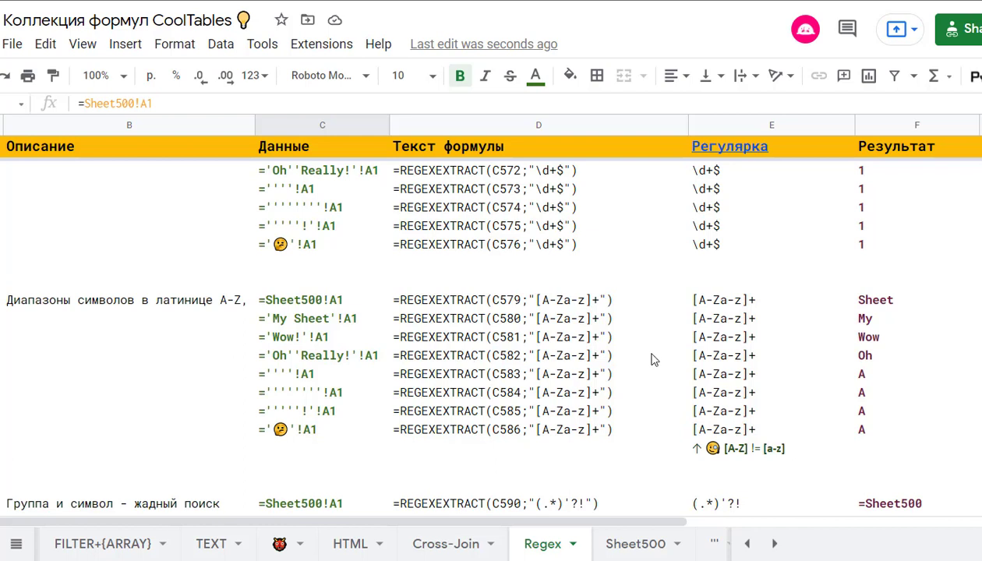
pyautogui.click(710, 307)
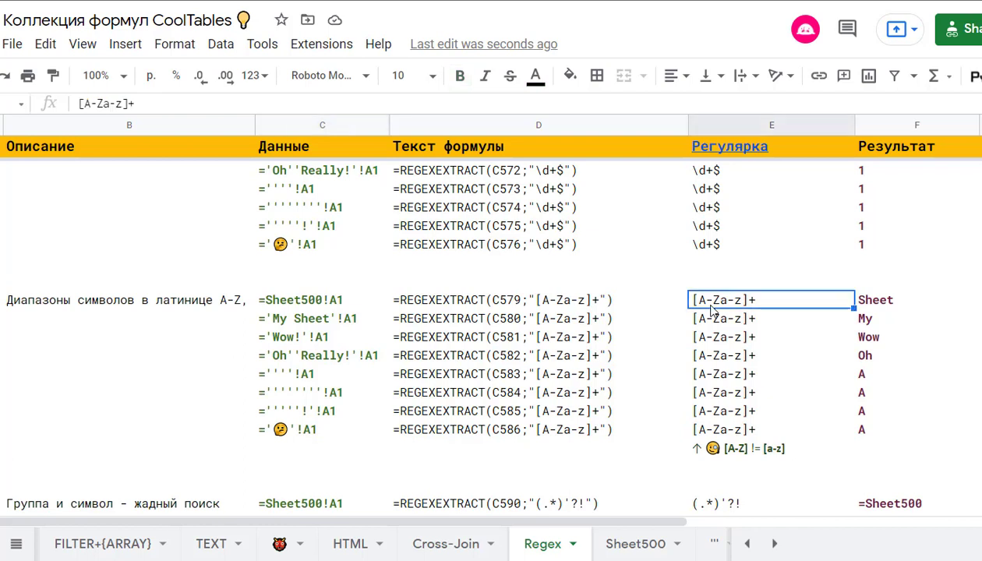
pyautogui.click(292, 302)
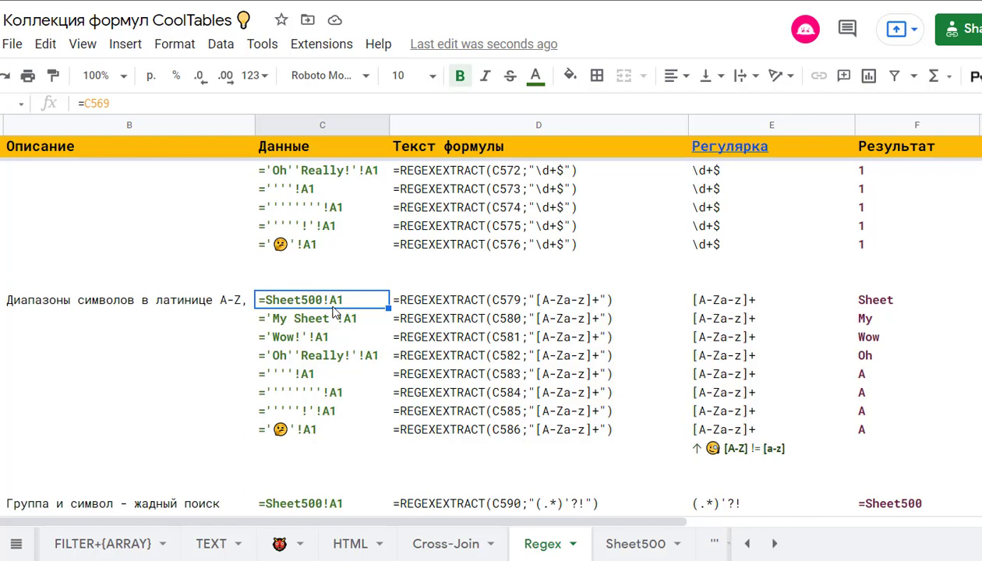
pyautogui.click(717, 308)
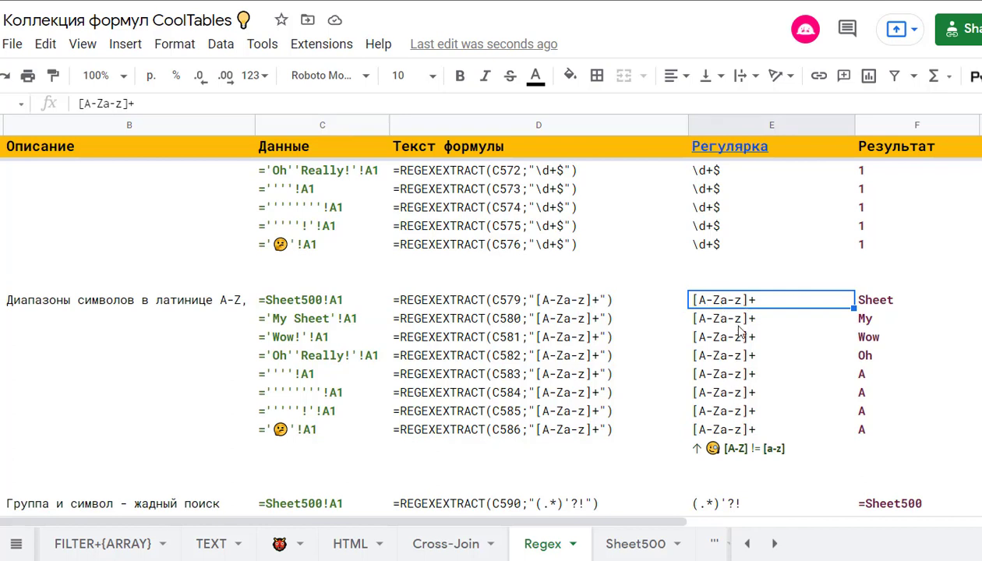
pyautogui.moveTo(736, 305); pyautogui.dragTo(844, 367)
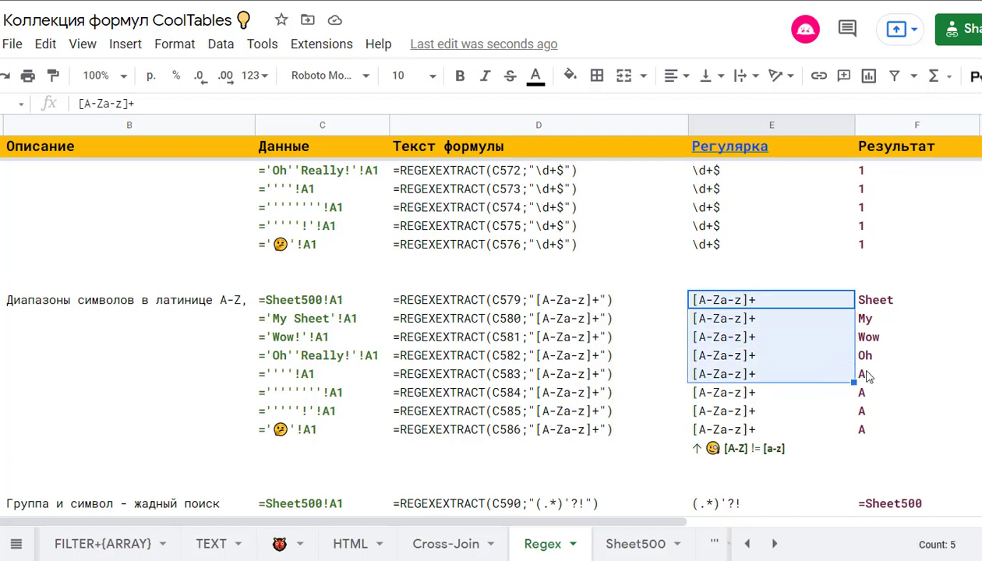
pyautogui.moveTo(322, 375); pyautogui.dragTo(318, 428)
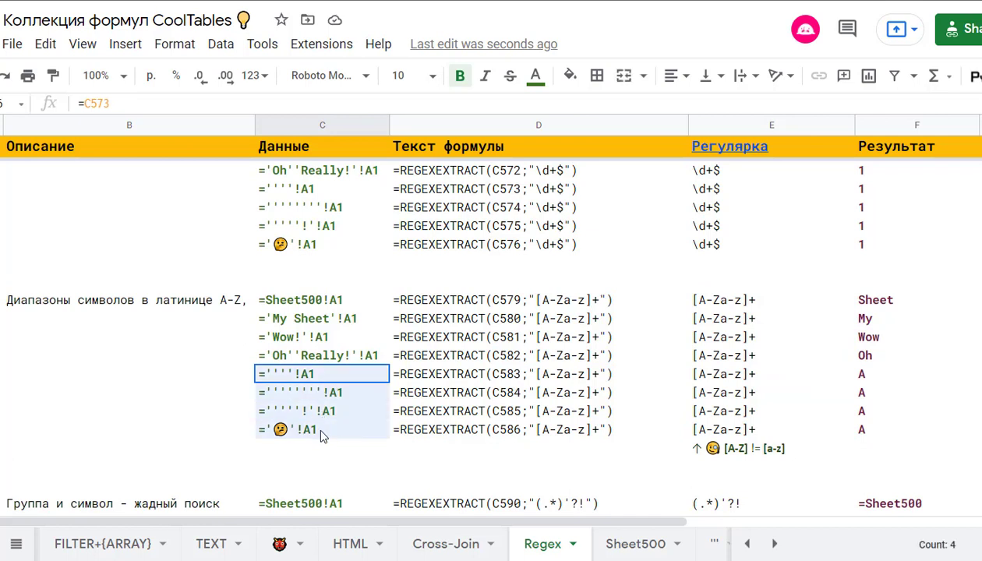
pyautogui.click(298, 306)
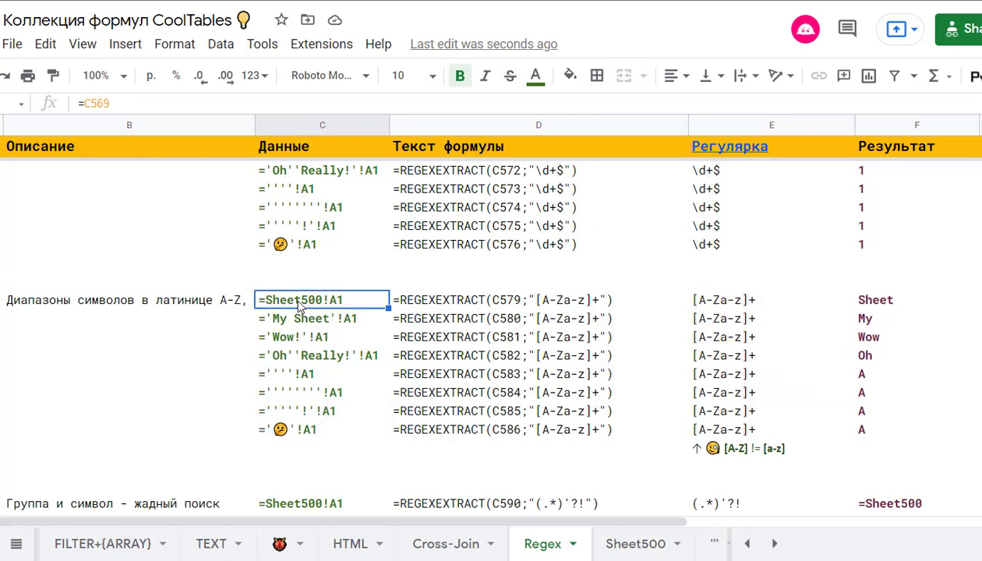
pyautogui.keyDown('shift'); pyautogui.click(288, 354); pyautogui.keyUp('shift')
pyautogui.moveTo(863, 305); pyautogui.dragTo(874, 358)
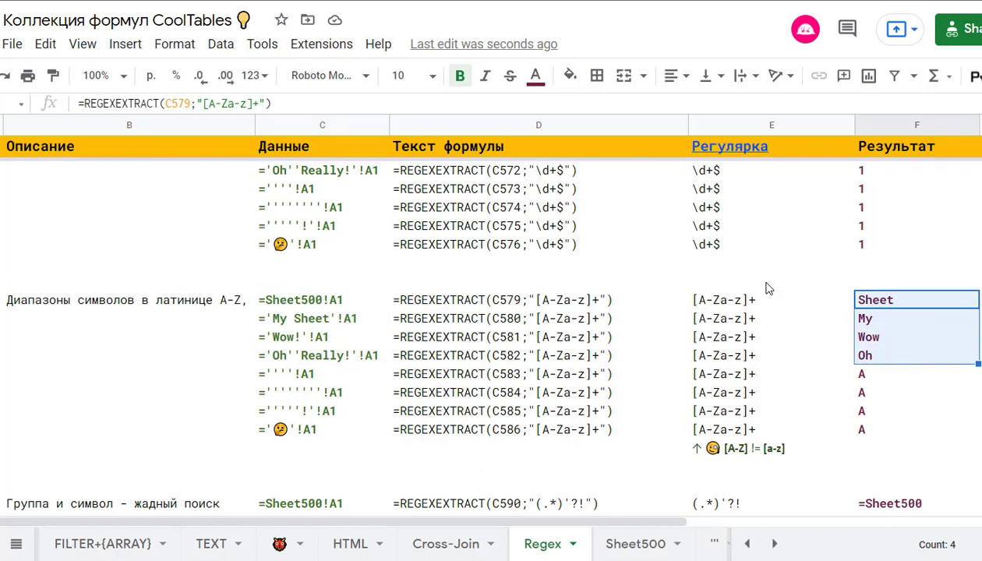
pyautogui.click(725, 249)
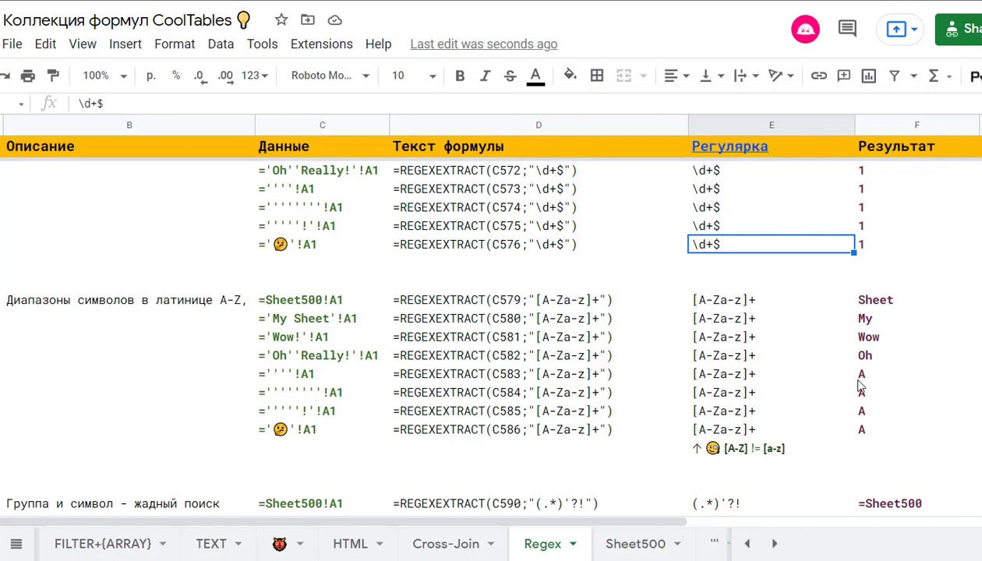
pyautogui.click(858, 375)
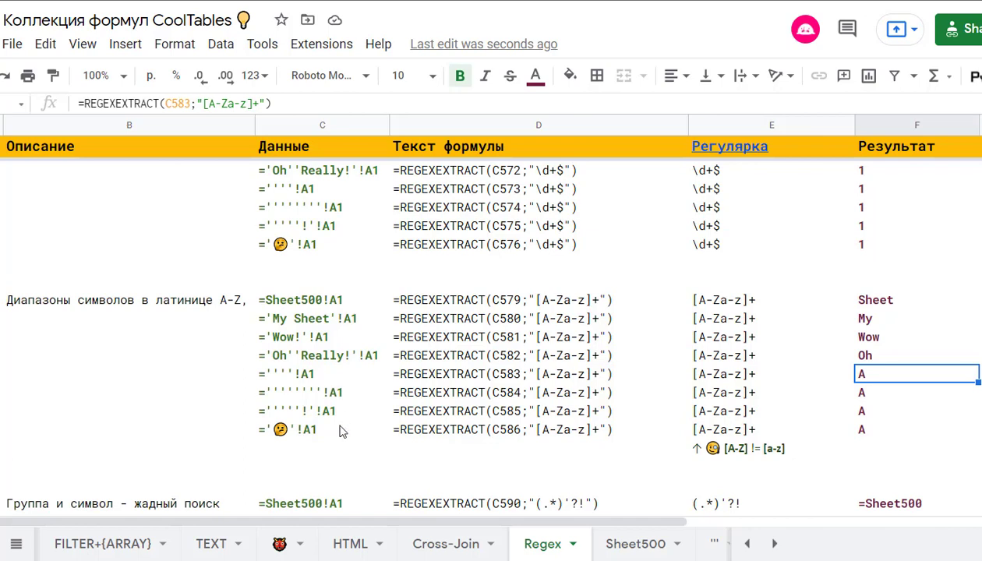
pyautogui.scroll(-1, 370, 387)
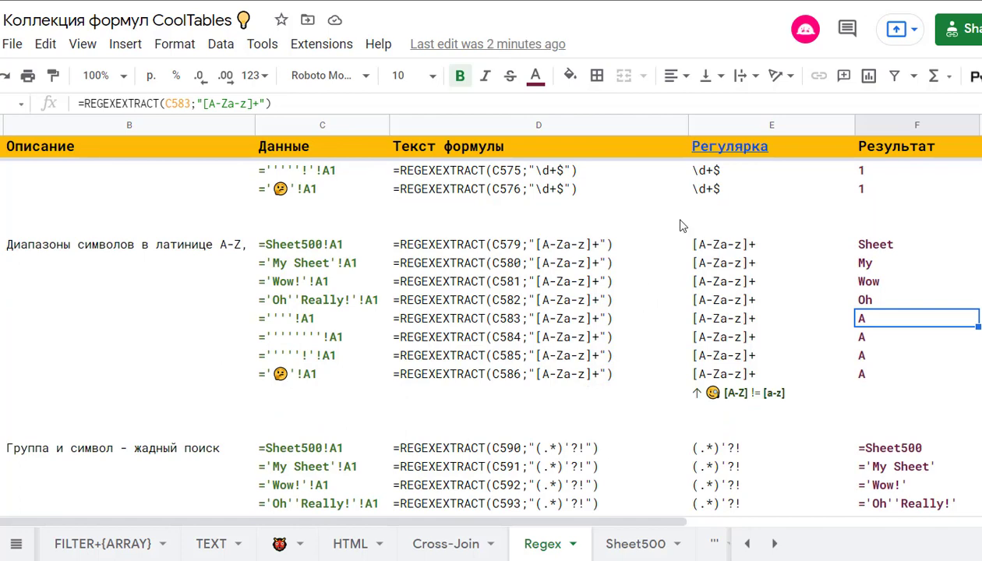
pyautogui.click(771, 125)
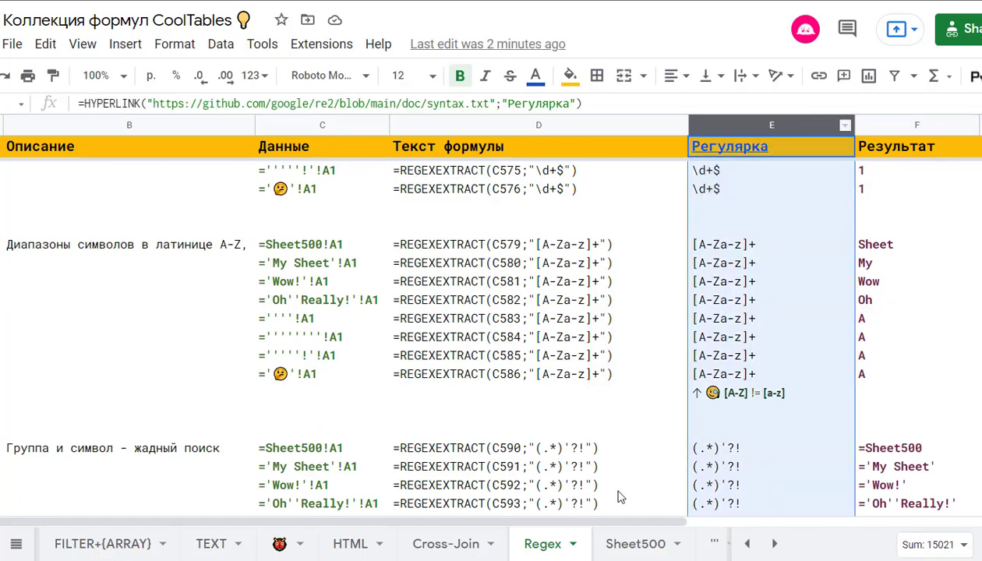
pyautogui.click(616, 415)
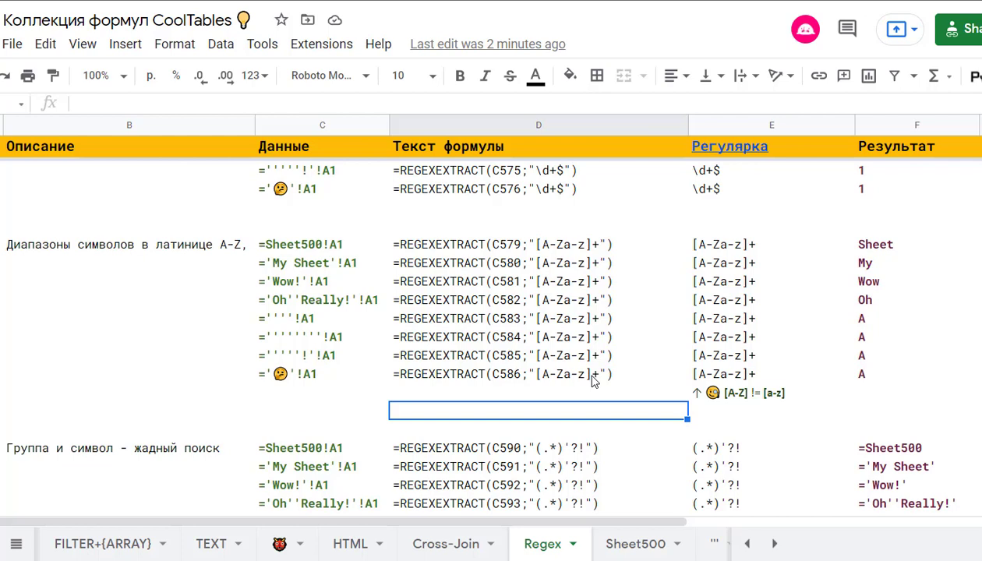
pyautogui.scroll(-1, 590, 381)
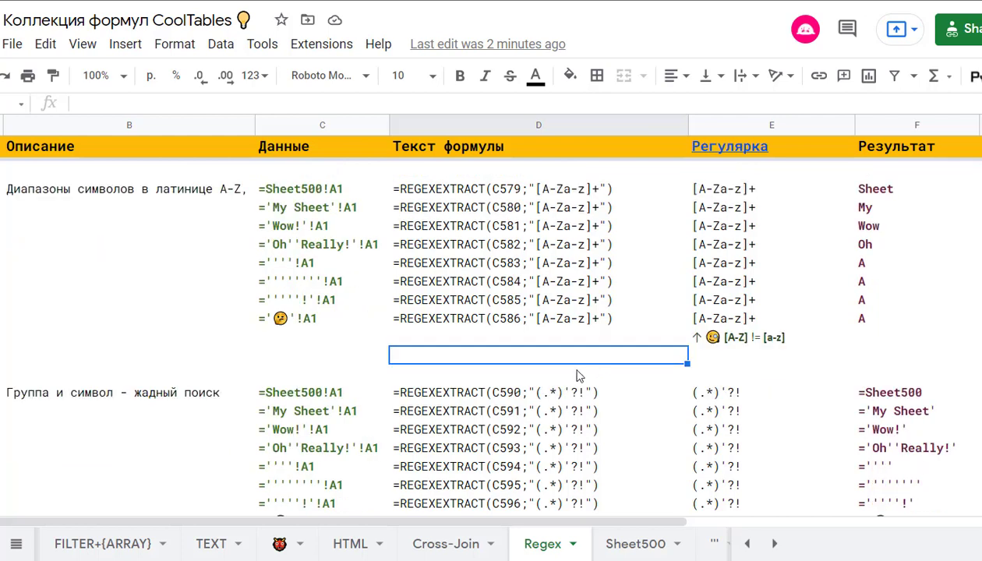
pyautogui.scroll(1, 354, 343)
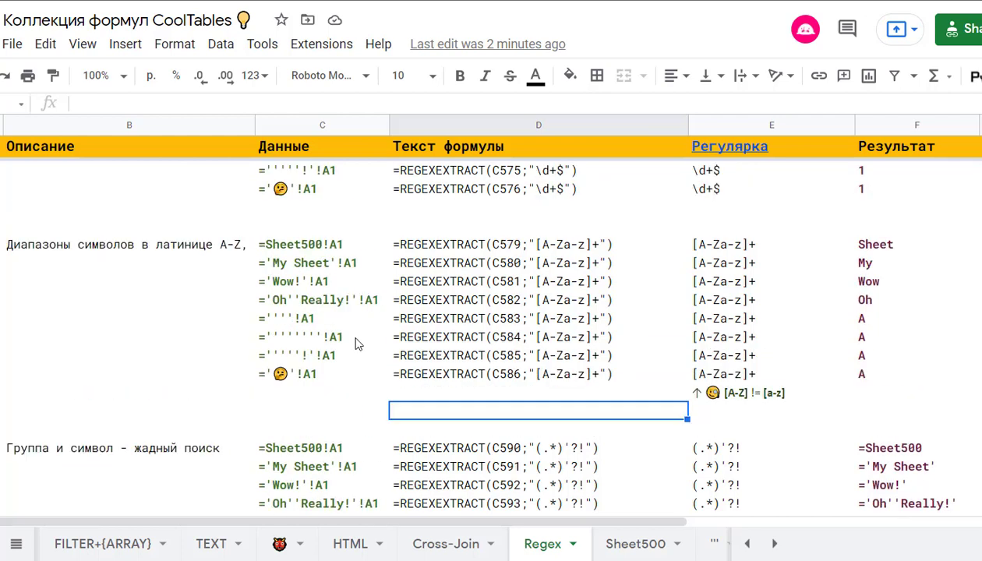
pyautogui.moveTo(321, 246); pyautogui.dragTo(321, 380)
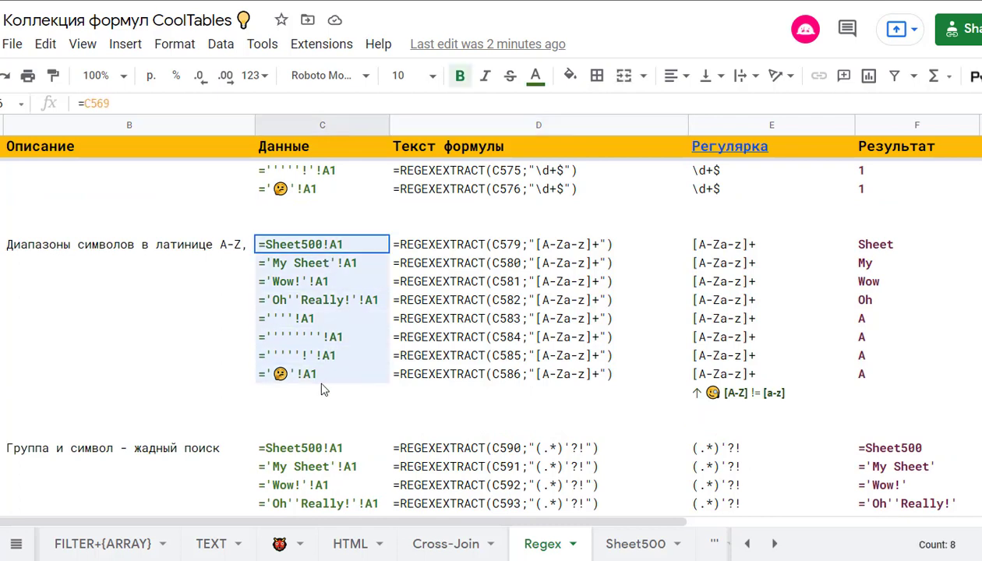
pyautogui.click(354, 248)
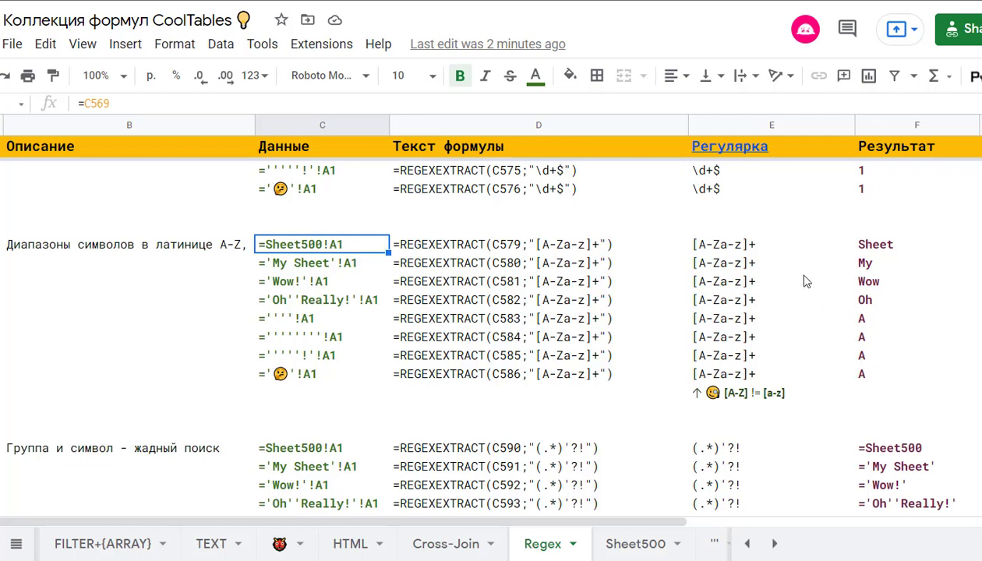
pyautogui.moveTo(754, 248); pyautogui.dragTo(767, 377)
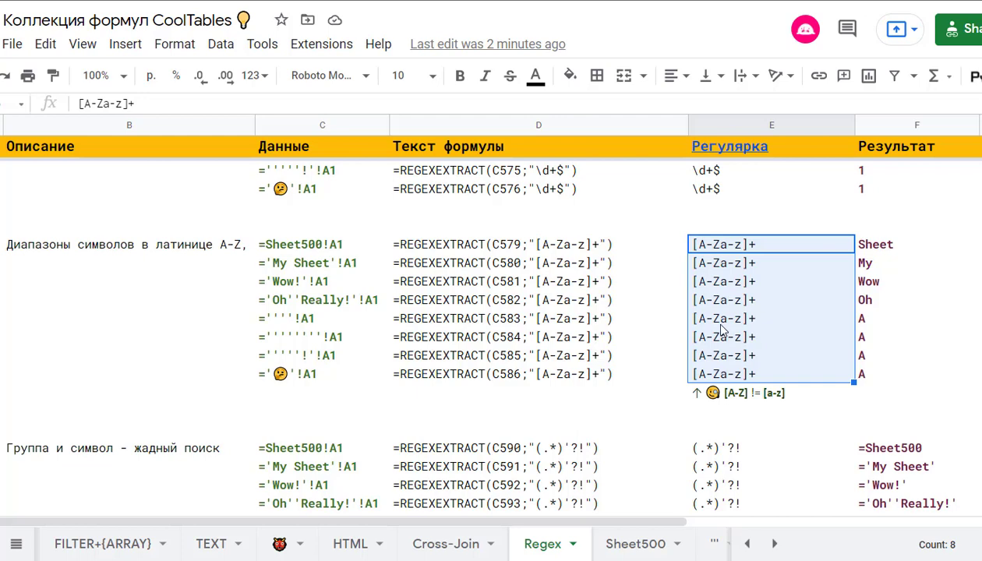
pyautogui.scroll(-2, 98, 382)
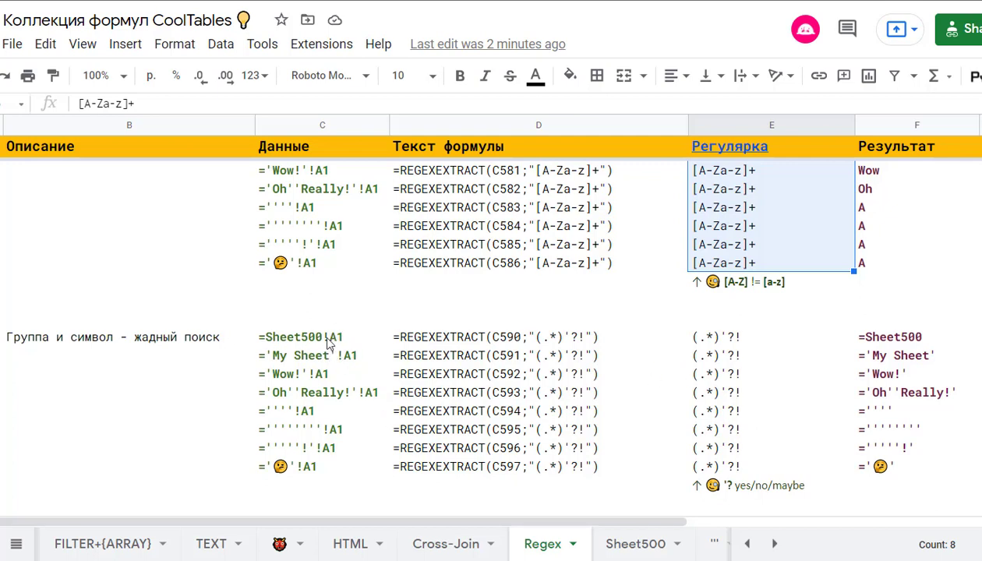
pyautogui.click(724, 340)
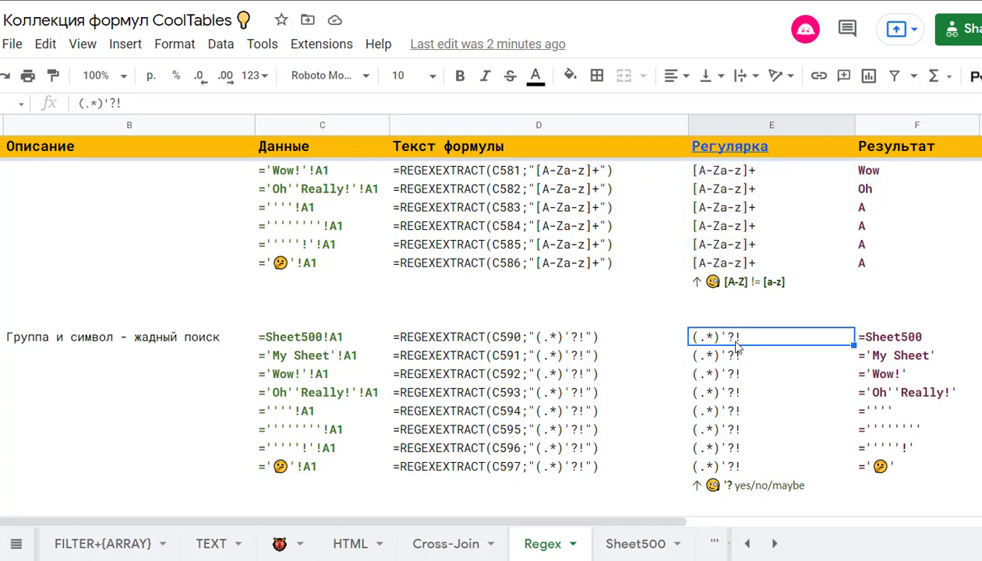
pyautogui.click(744, 484)
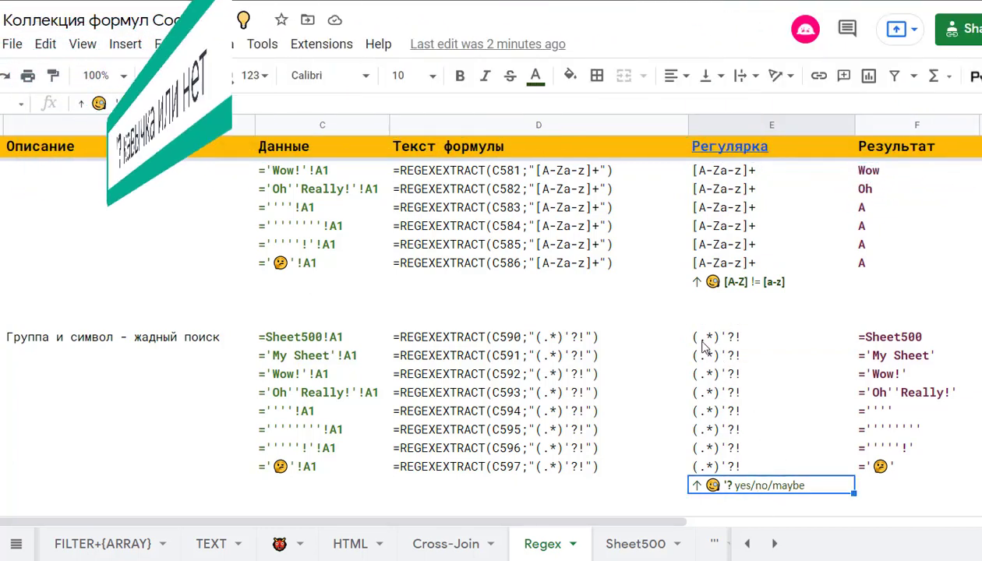
pyautogui.click(709, 340)
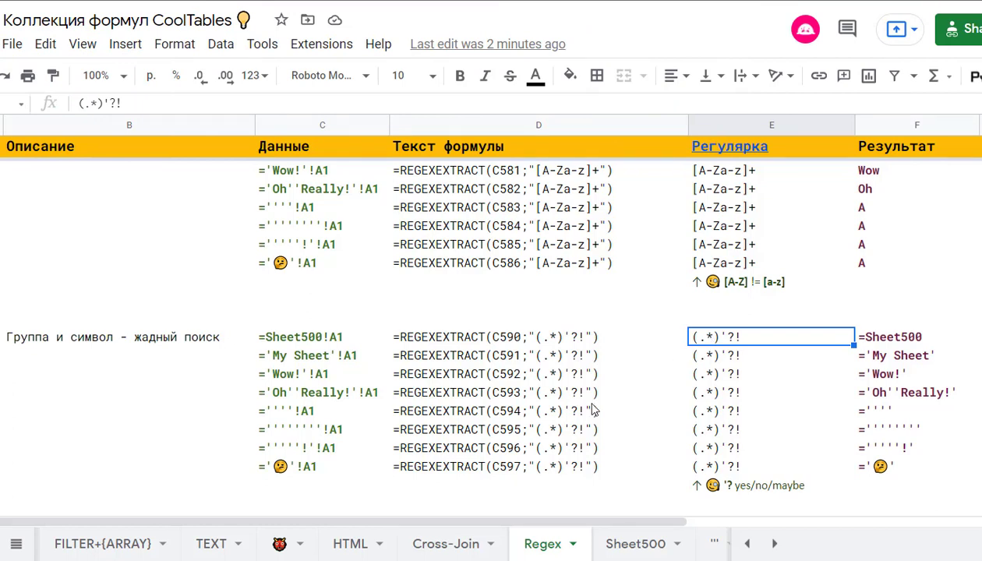
pyautogui.click(331, 415)
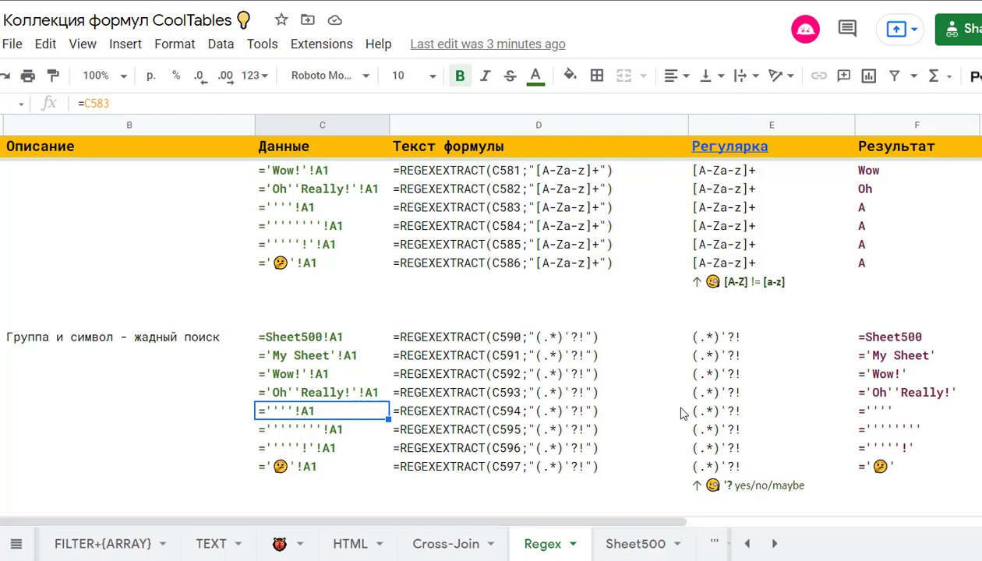
pyautogui.click(905, 450)
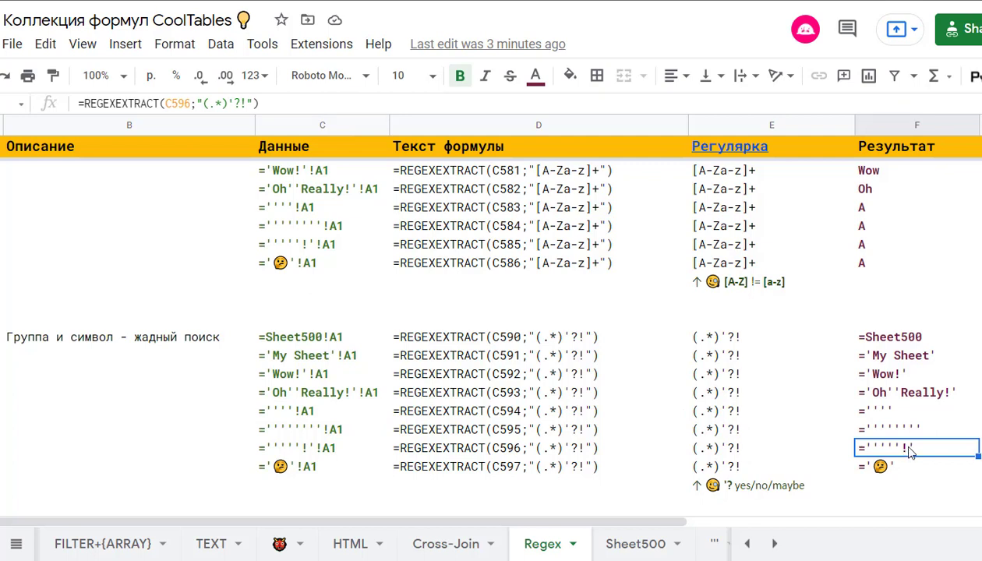
pyautogui.click(290, 450)
pyautogui.click(16, 543)
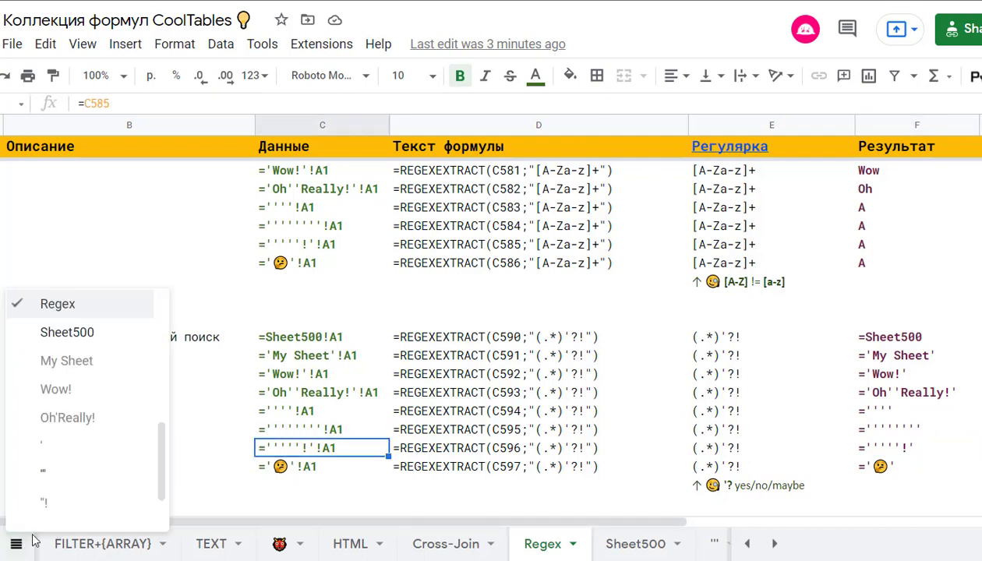
pyautogui.scroll(-2, 101, 432)
pyautogui.click(66, 467)
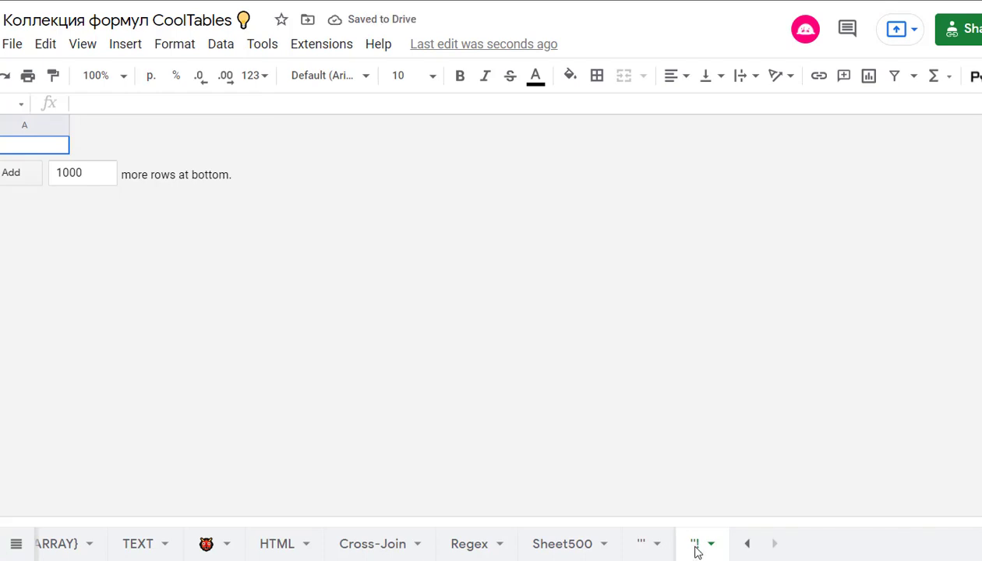
pyautogui.click(470, 544)
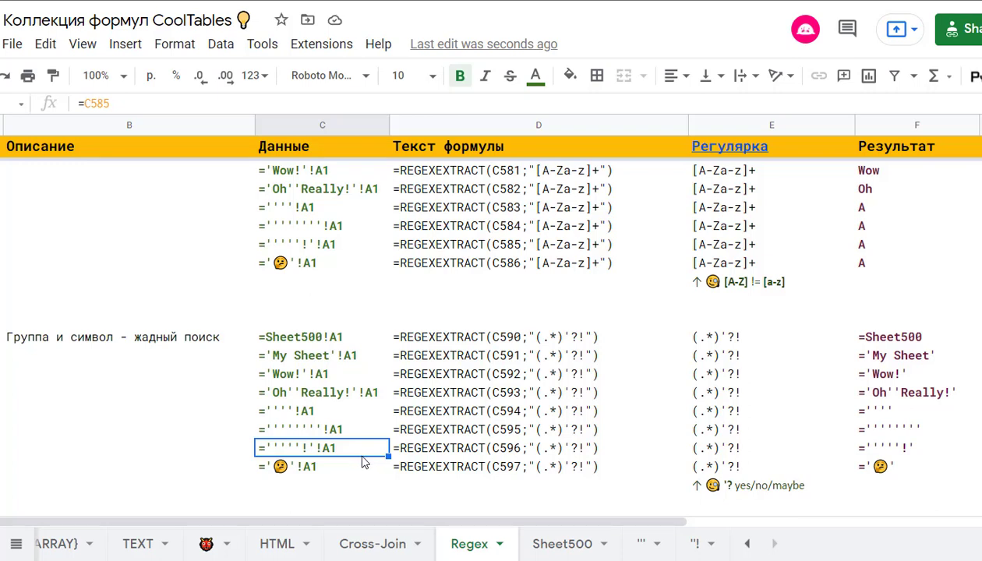
pyautogui.click(723, 449)
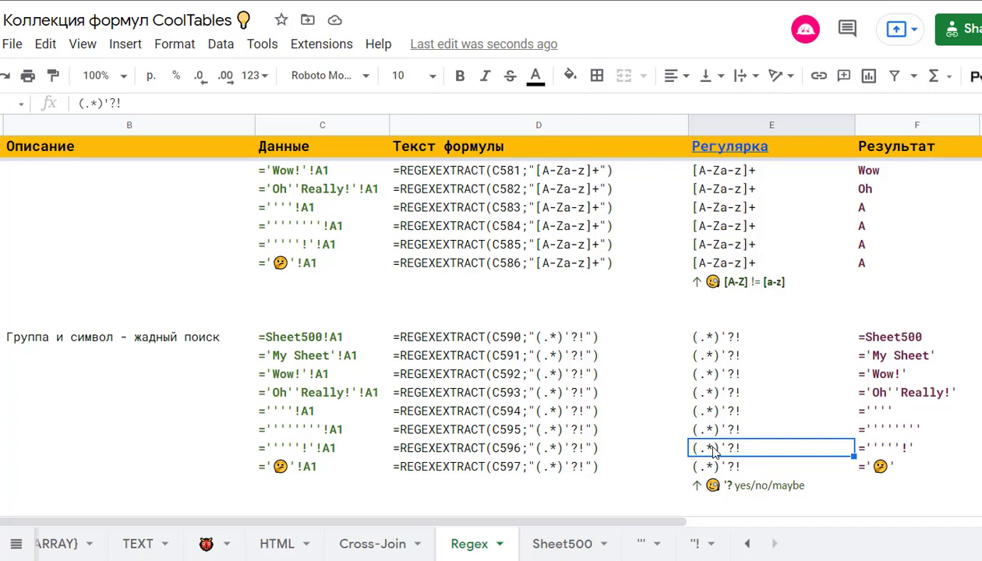
pyautogui.click(917, 452)
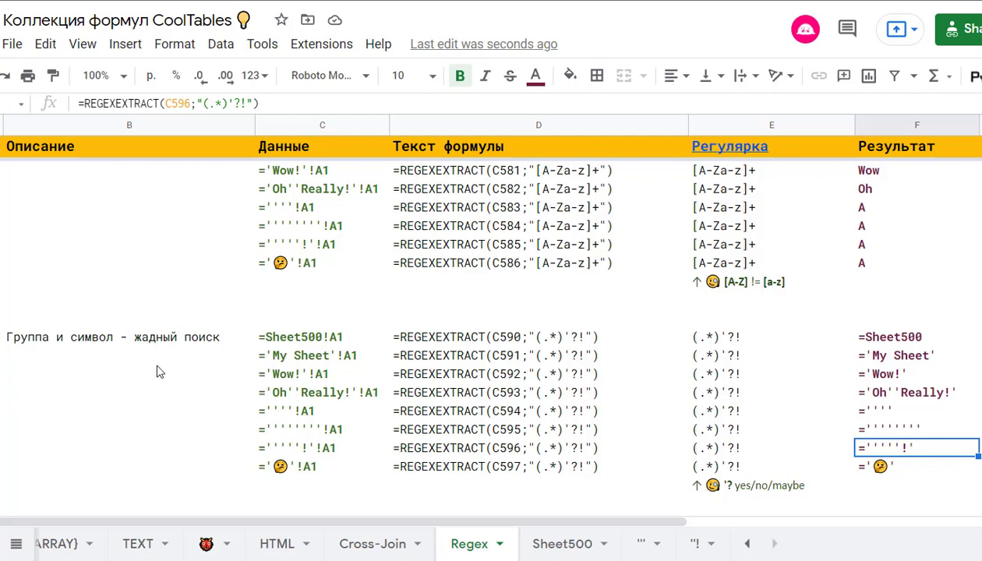
pyautogui.scroll(-3, 156, 372)
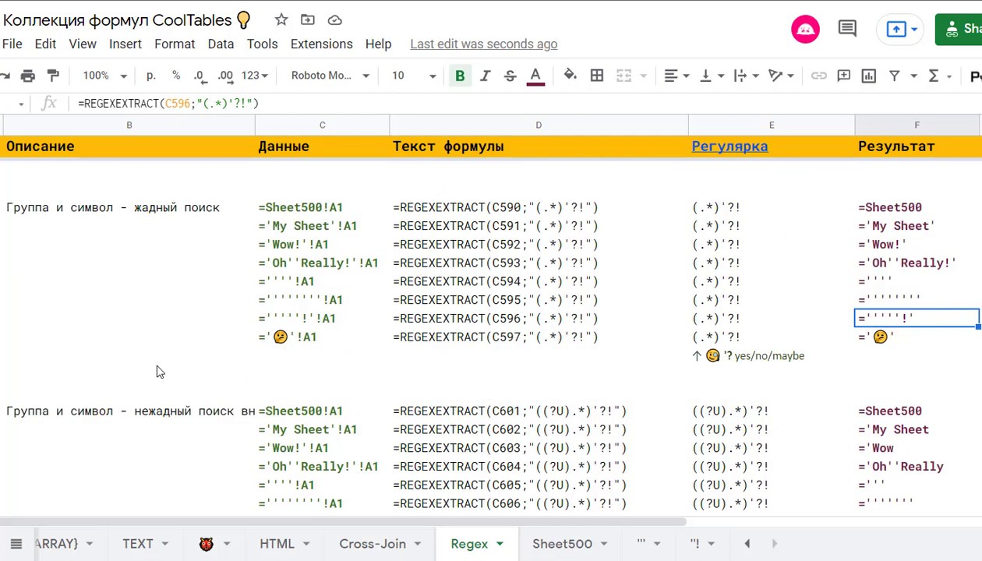
pyautogui.scroll(-1, 156, 372)
pyautogui.click(158, 357)
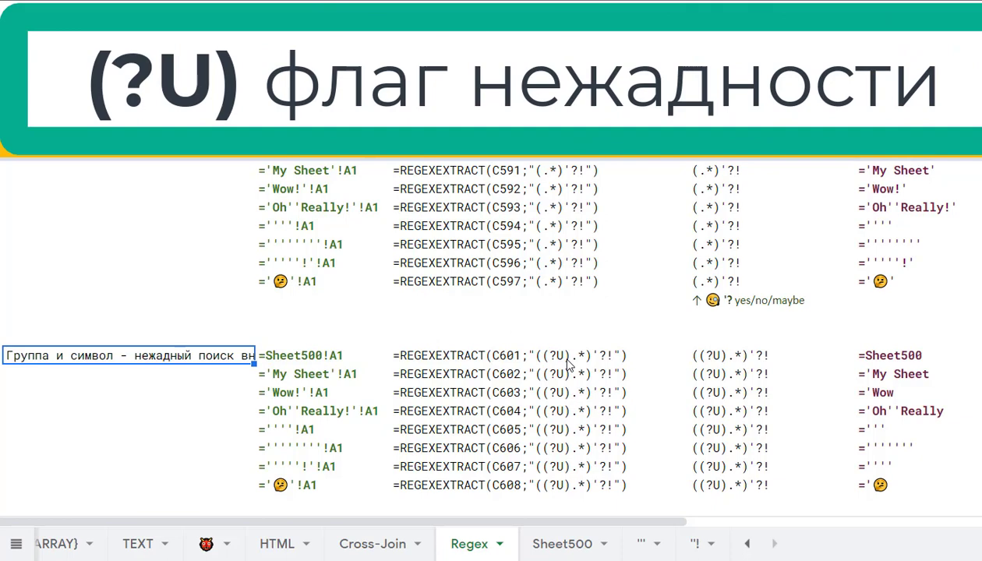
pyautogui.click(569, 364)
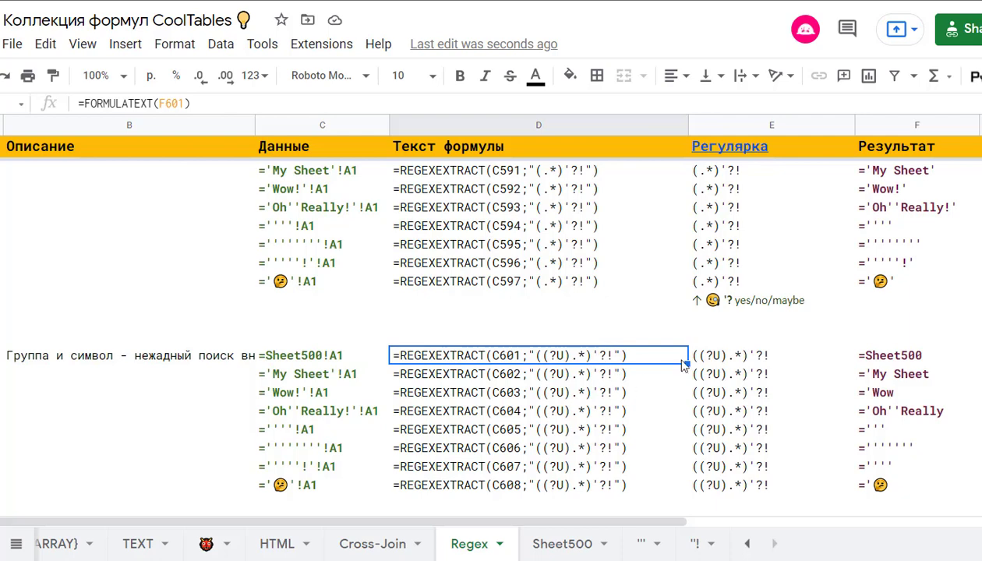
pyautogui.click(716, 359)
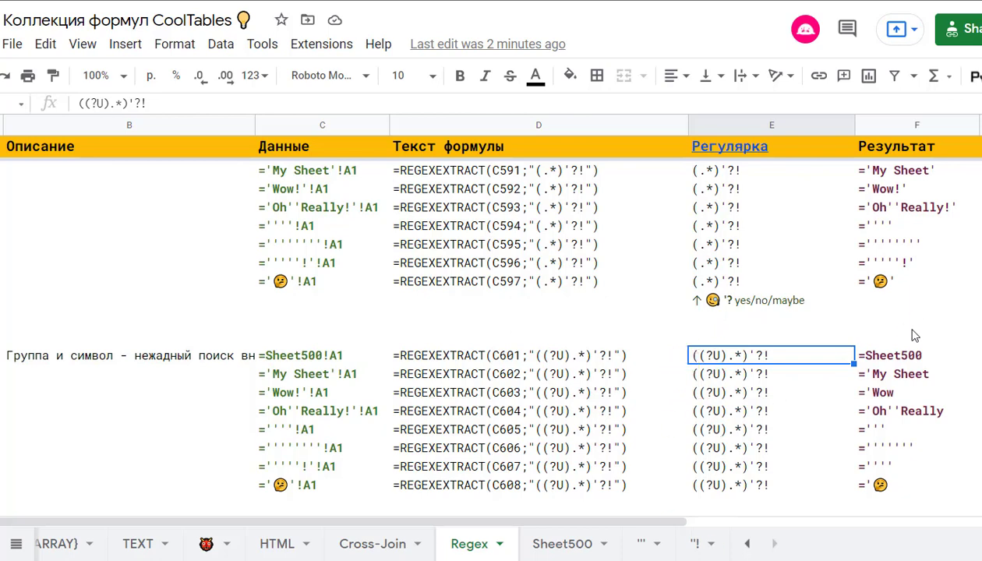
# Compare greedy regex E592 with non-greedy E601 and results F602–F603, then bring up the sheet list.
pyautogui.scroll(1, 716, 427)
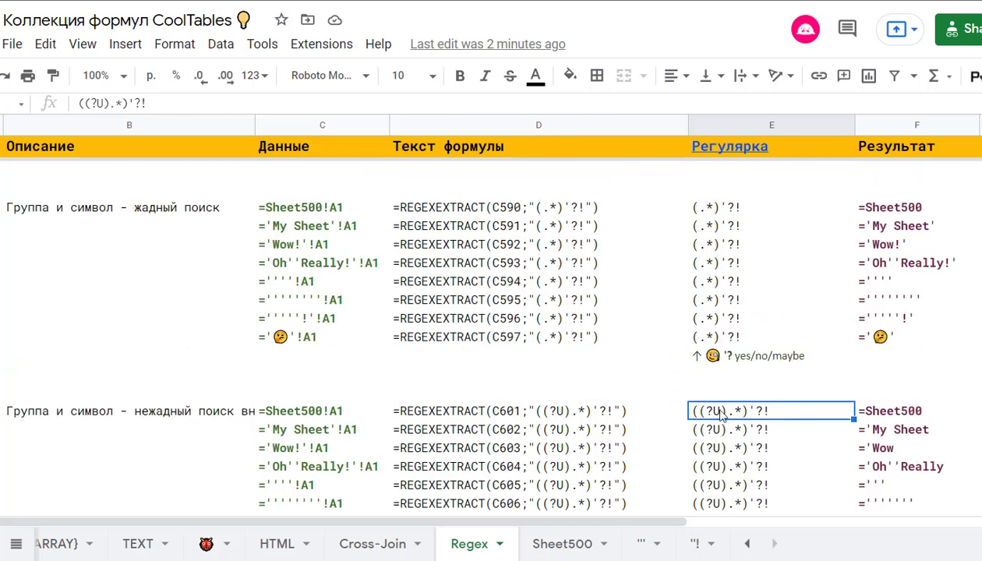
pyautogui.click(713, 242)
pyautogui.click(722, 414)
pyautogui.click(888, 430)
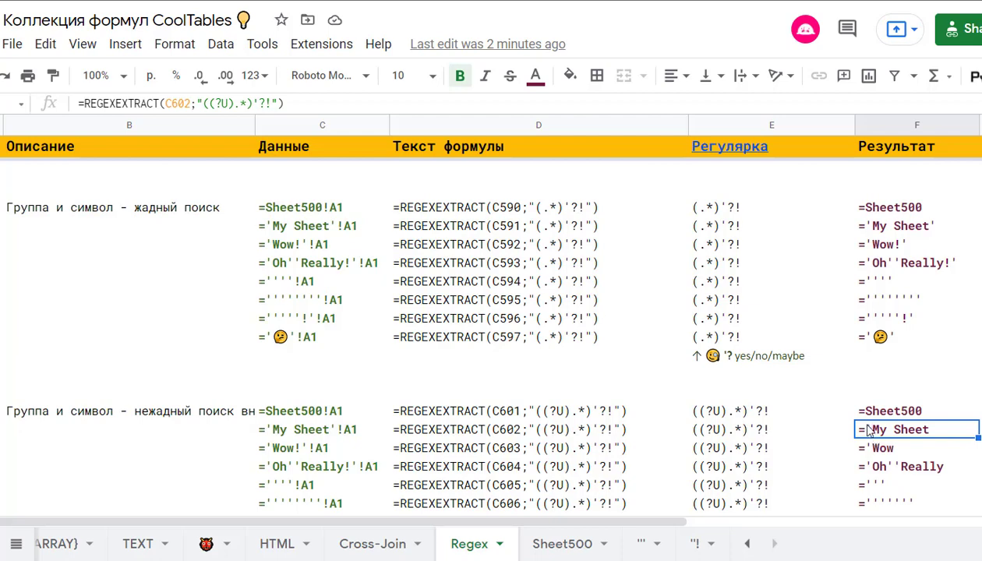
pyautogui.click(717, 433)
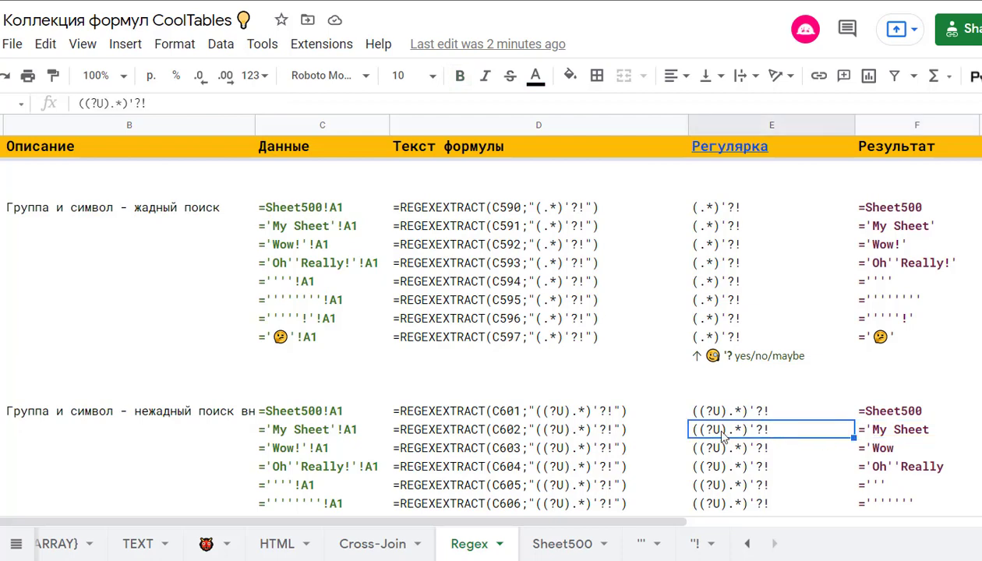
pyautogui.click(890, 431)
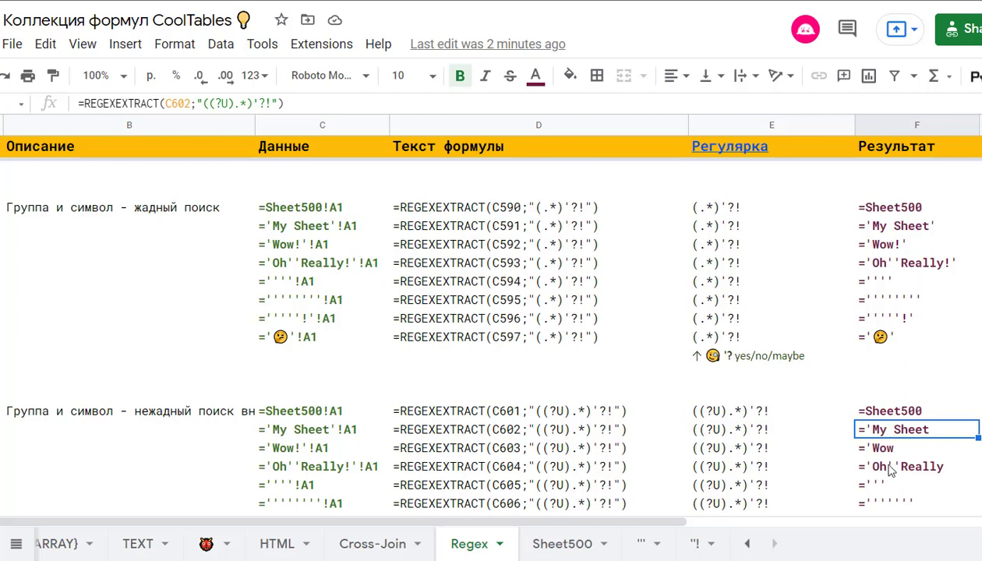
pyautogui.click(886, 456)
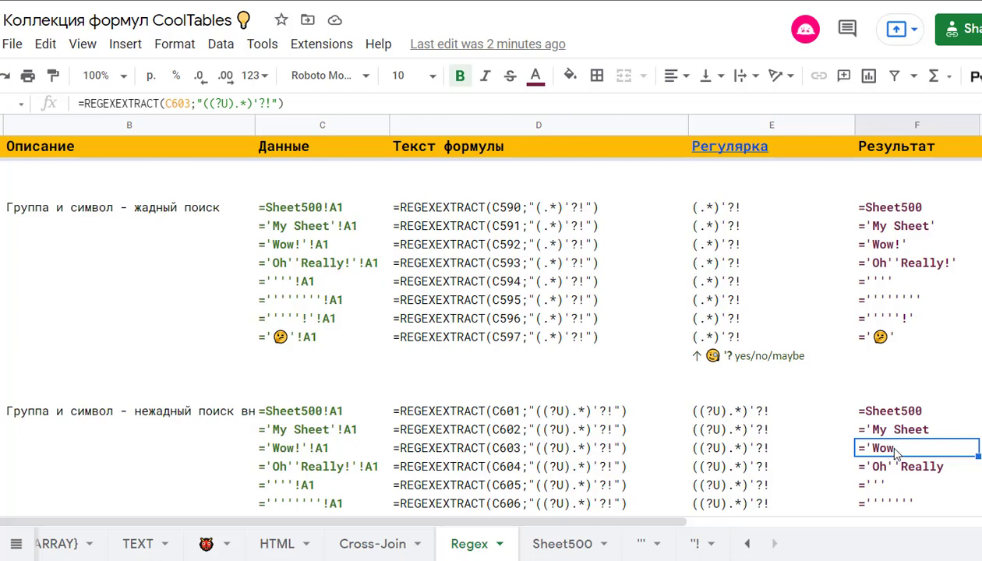
pyautogui.scroll(-1, 895, 453)
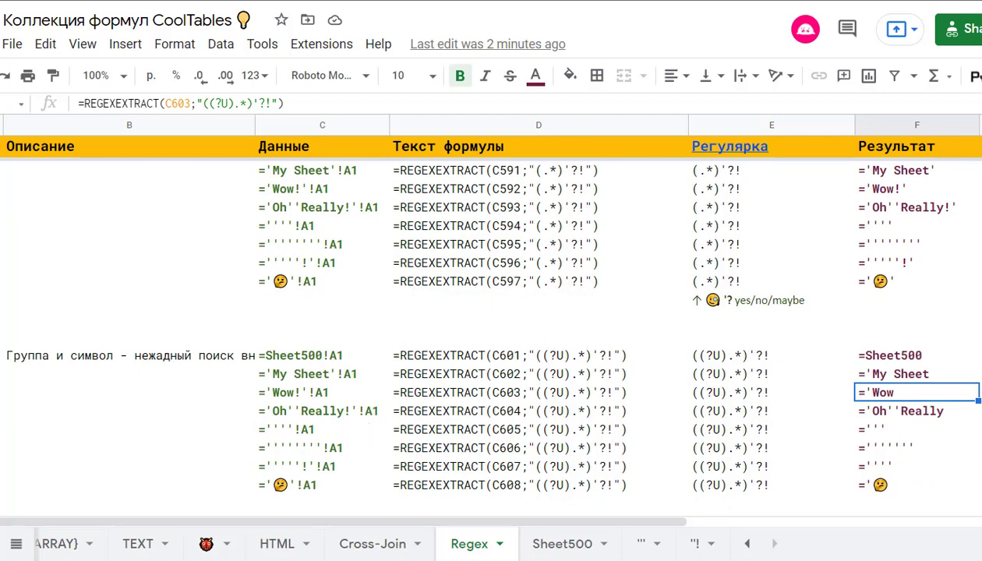
pyautogui.click(17, 545)
# Open the empty Wow! sheet from the sheet list, then go back to the Regex sheet.
pyautogui.scroll(-1, 77, 499)
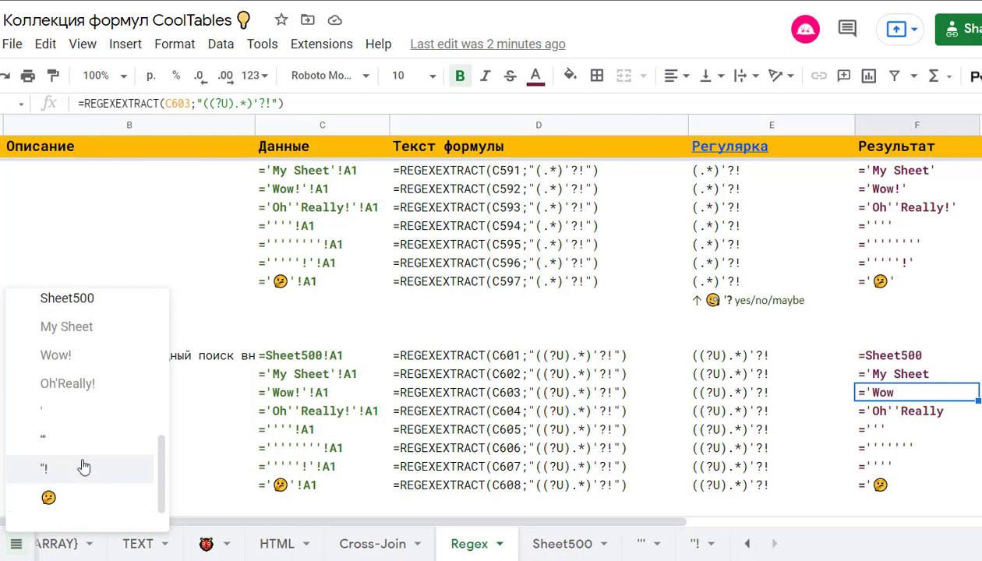
pyautogui.click(70, 356)
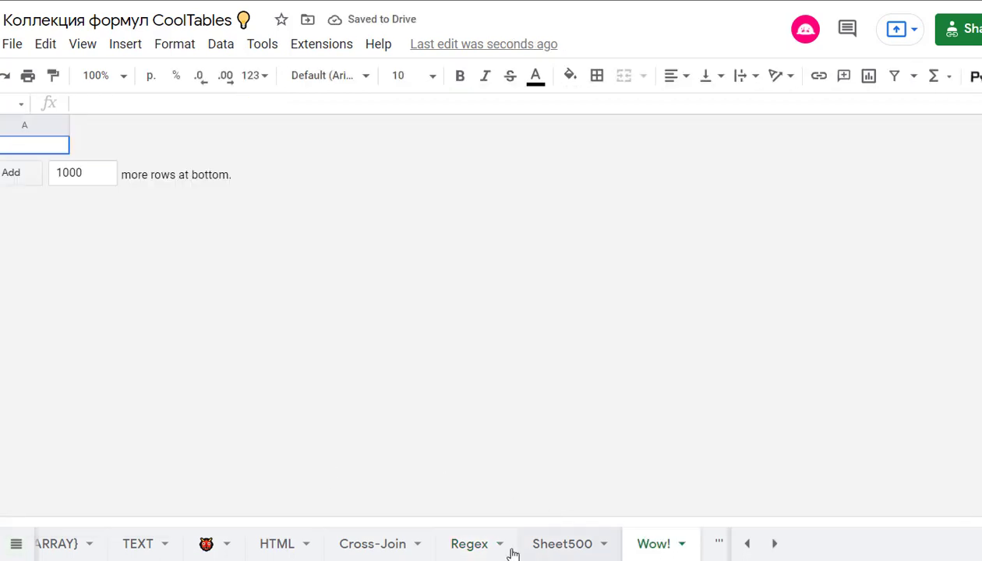
pyautogui.click(462, 544)
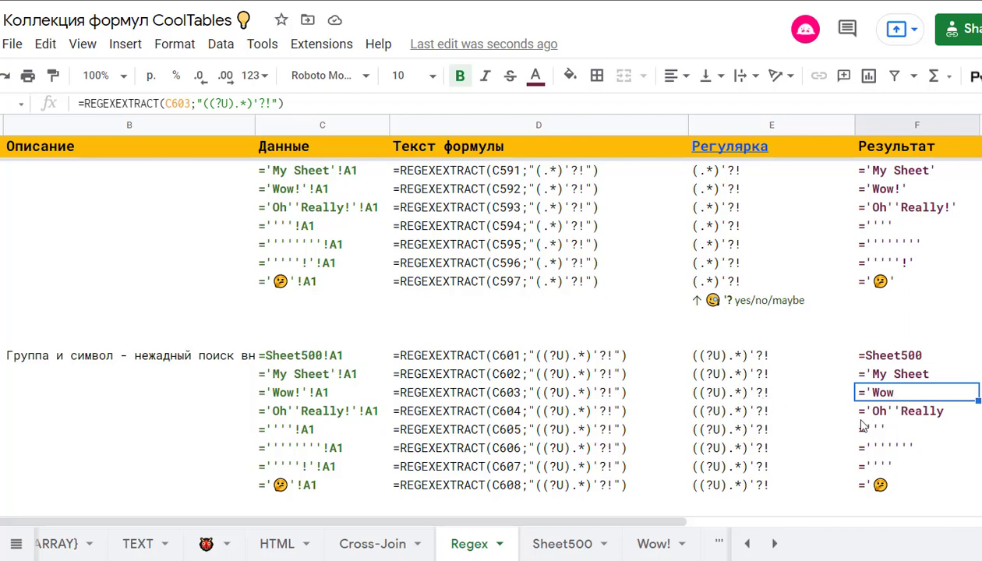
pyautogui.scroll(-2, 864, 425)
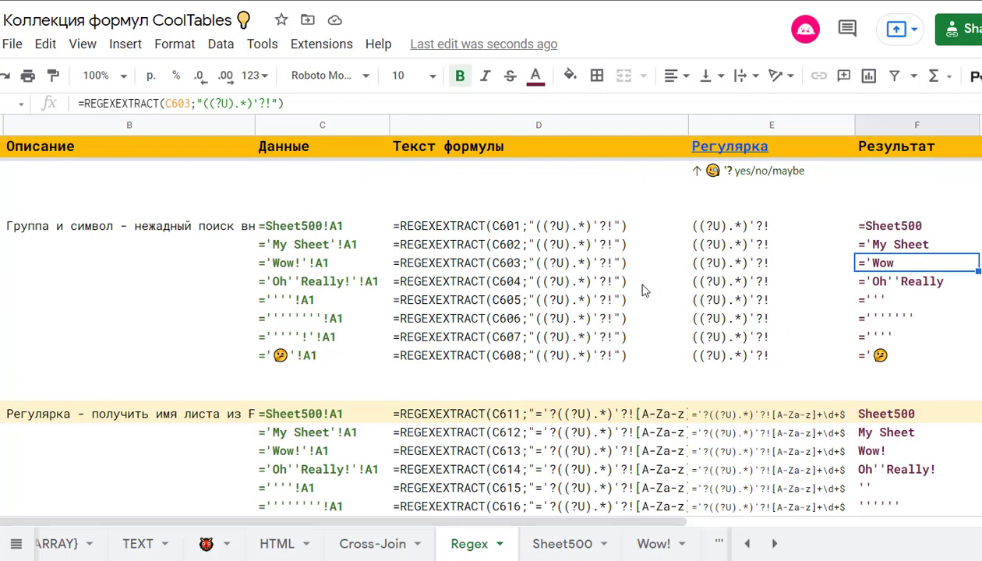
pyautogui.scroll(-2, 81, 327)
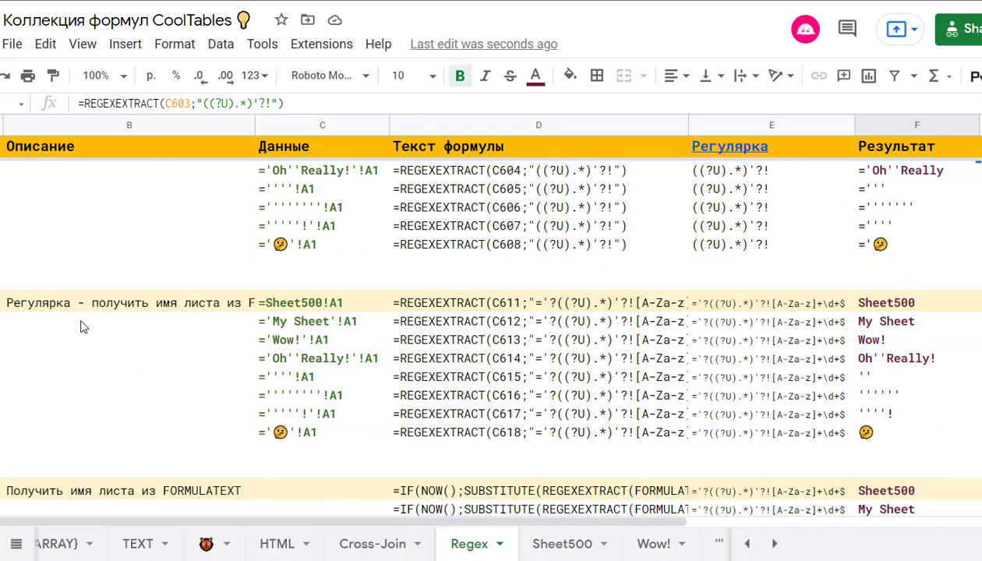
pyautogui.click(872, 343)
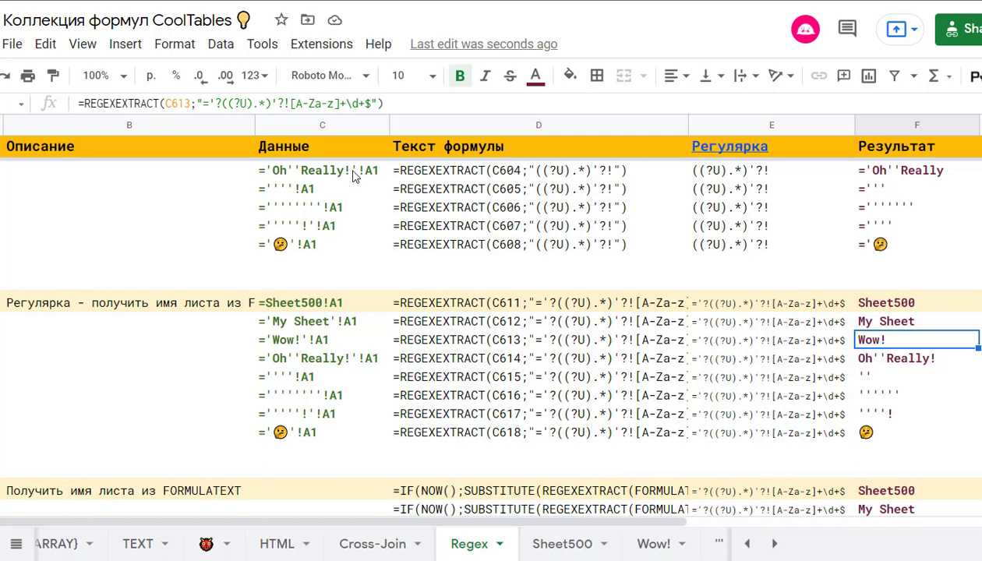
pyautogui.click(401, 103)
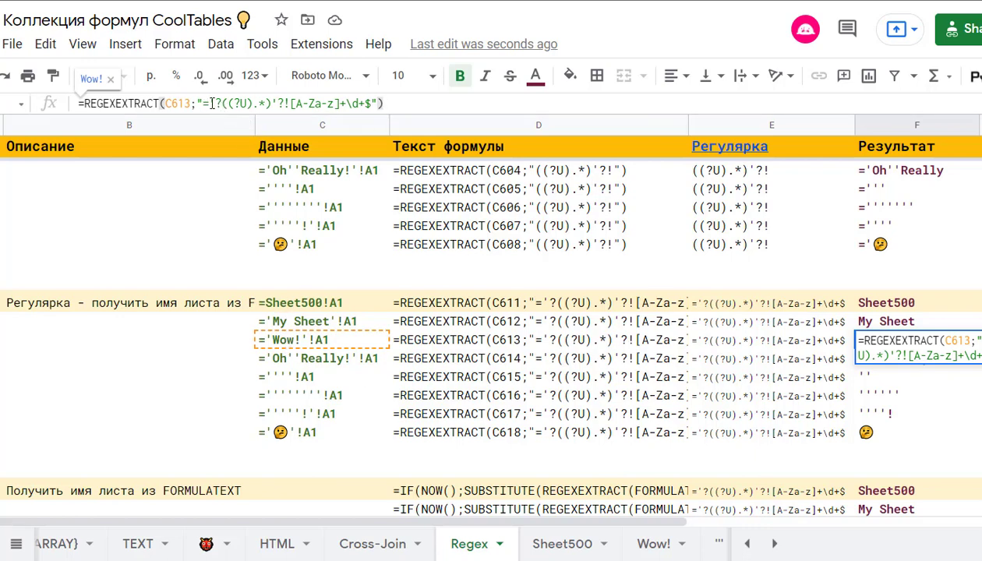
pyautogui.moveTo(209, 103); pyautogui.dragTo(219, 103)
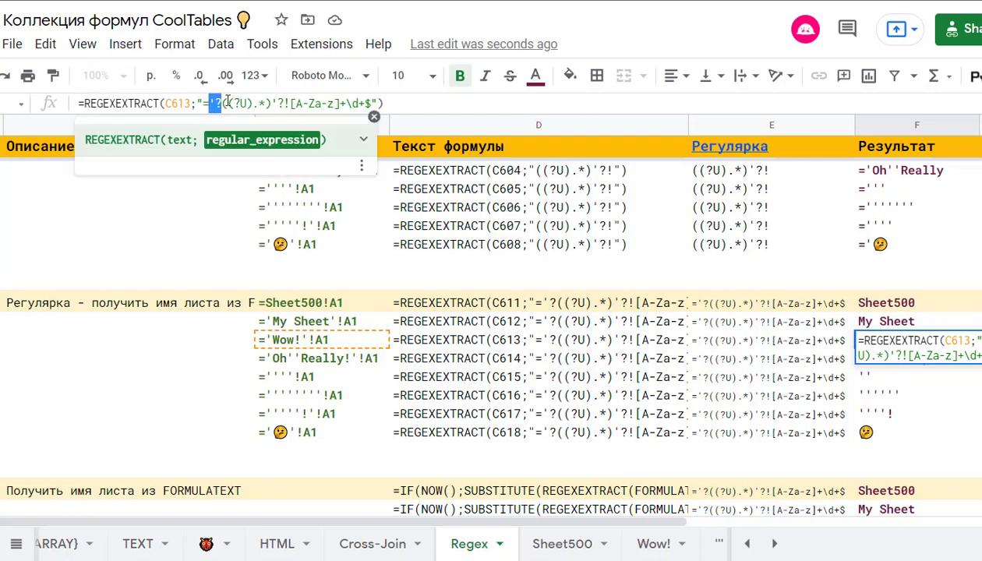
pyautogui.click(222, 103)
pyautogui.moveTo(222, 103); pyautogui.dragTo(271, 103)
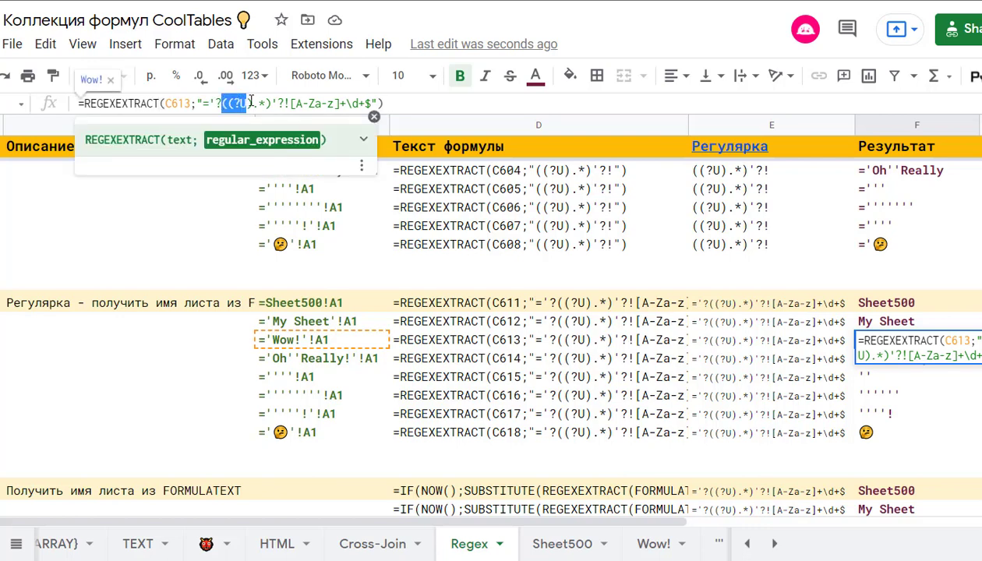
pyautogui.click(272, 103)
pyautogui.moveTo(276, 102); pyautogui.dragTo(283, 103)
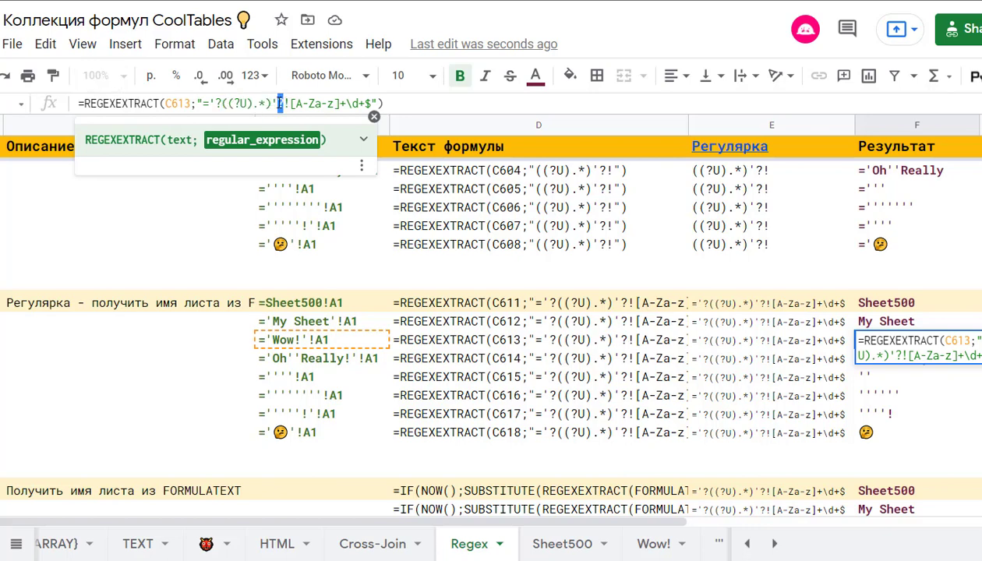
pyautogui.press('Right')
pyautogui.press('Right')
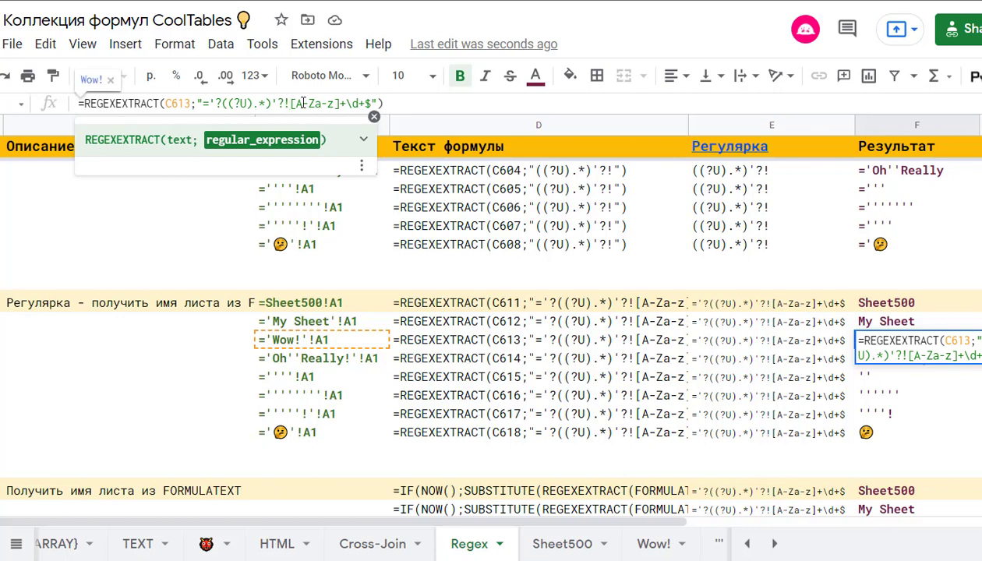
pyautogui.click(866, 343)
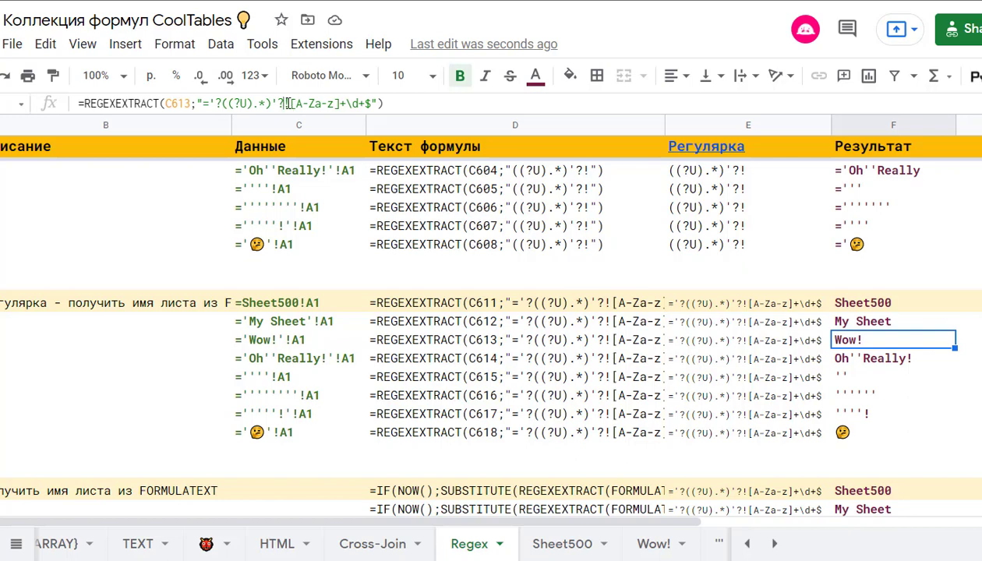
pyautogui.doubleClick(287, 103)
pyautogui.moveTo(339, 103); pyautogui.dragTo(291, 103)
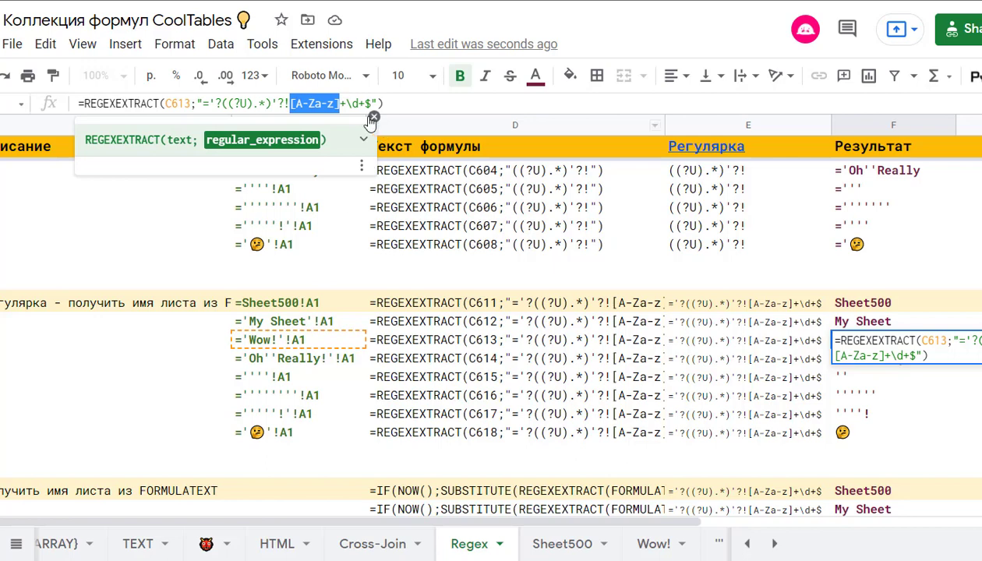
pyautogui.moveTo(346, 103); pyautogui.dragTo(360, 103)
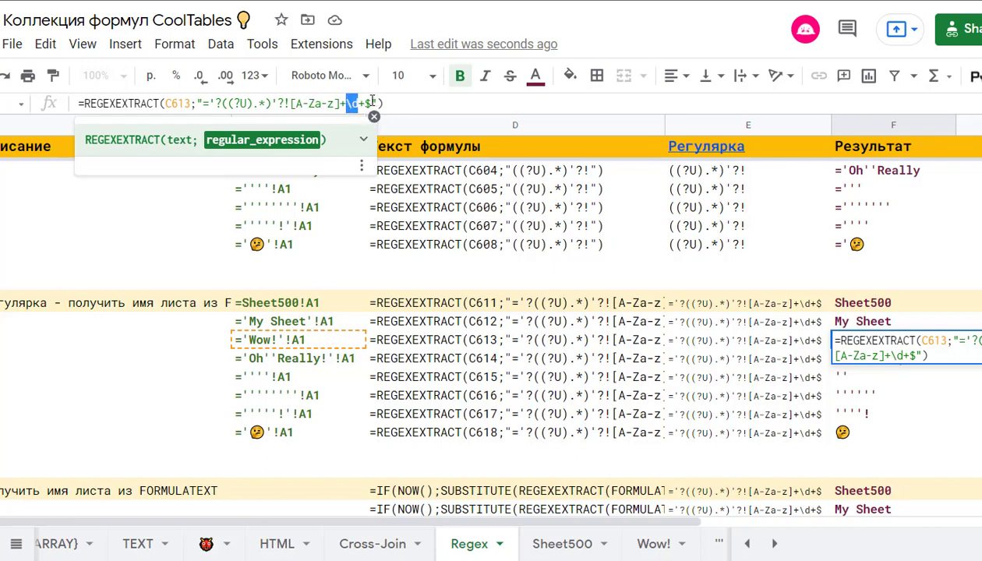
pyautogui.press('Tab')
pyautogui.click(838, 340)
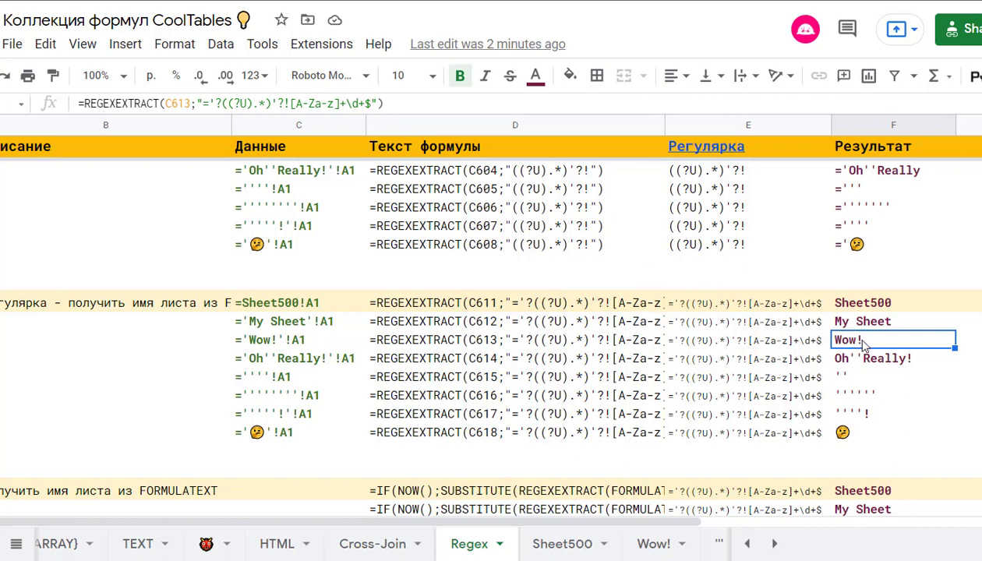
pyautogui.click(854, 398)
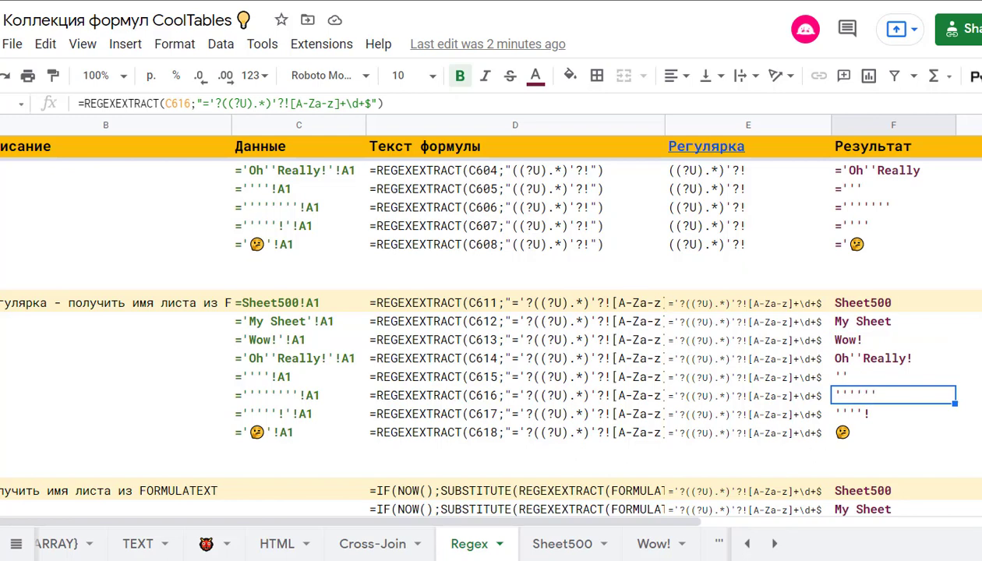
pyautogui.click(16, 543)
pyautogui.click(104, 421)
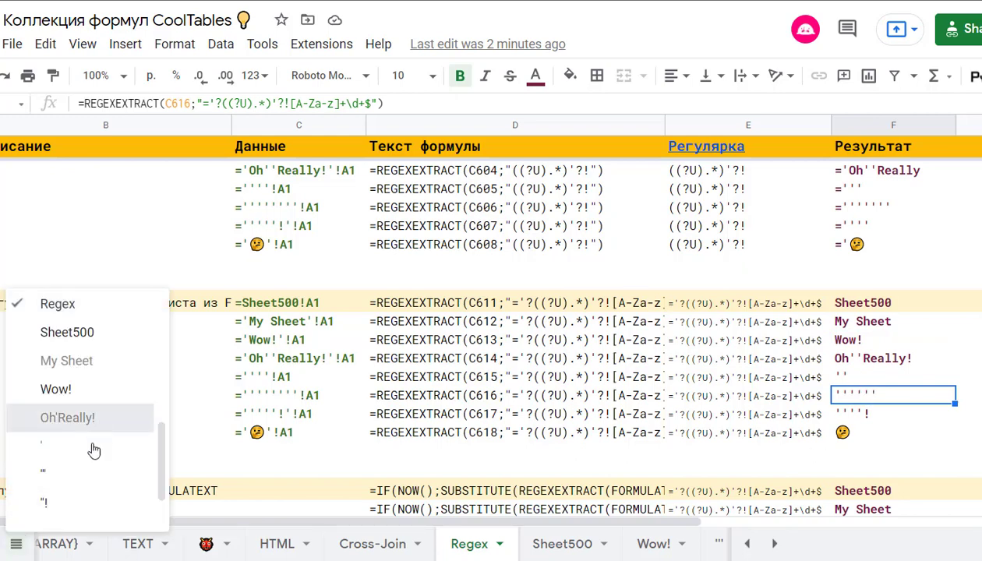
pyautogui.scroll(-1, 71, 484)
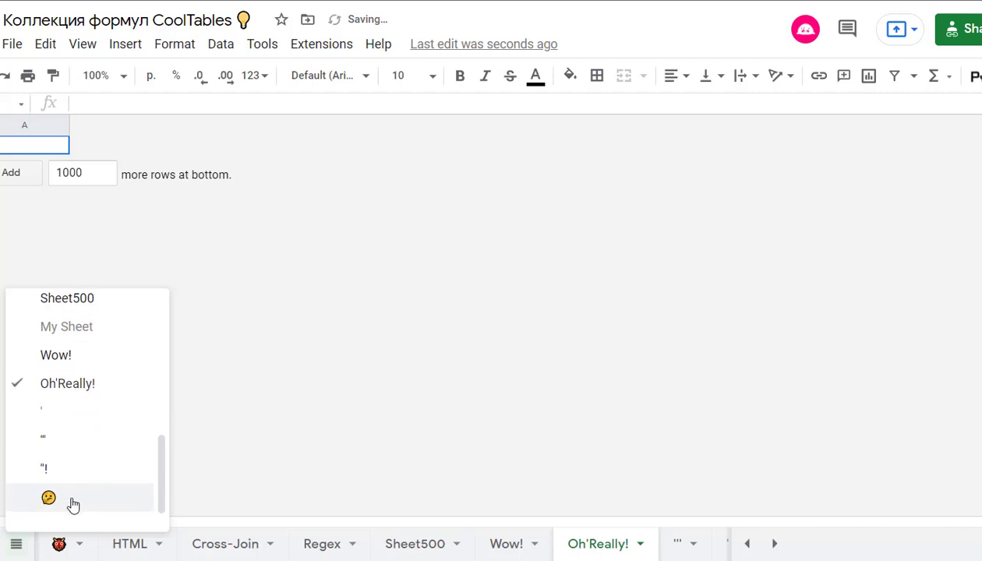
pyautogui.click(68, 499)
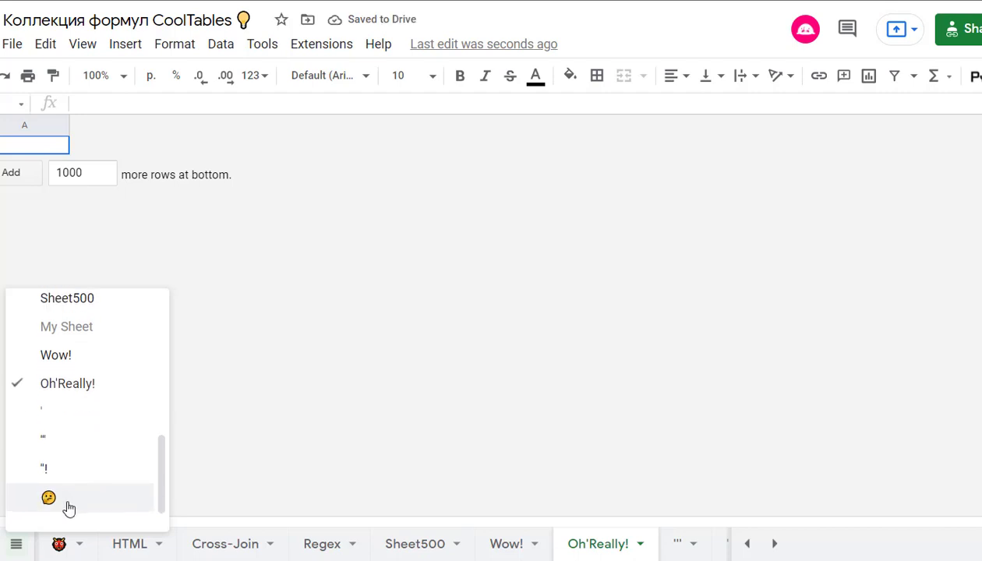
pyautogui.click(635, 552)
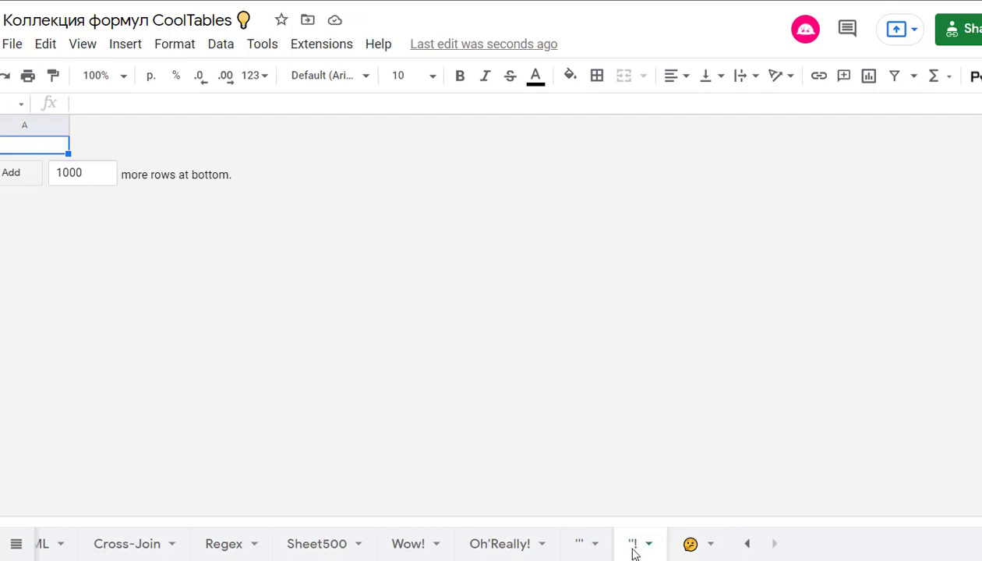
pyautogui.click(587, 552)
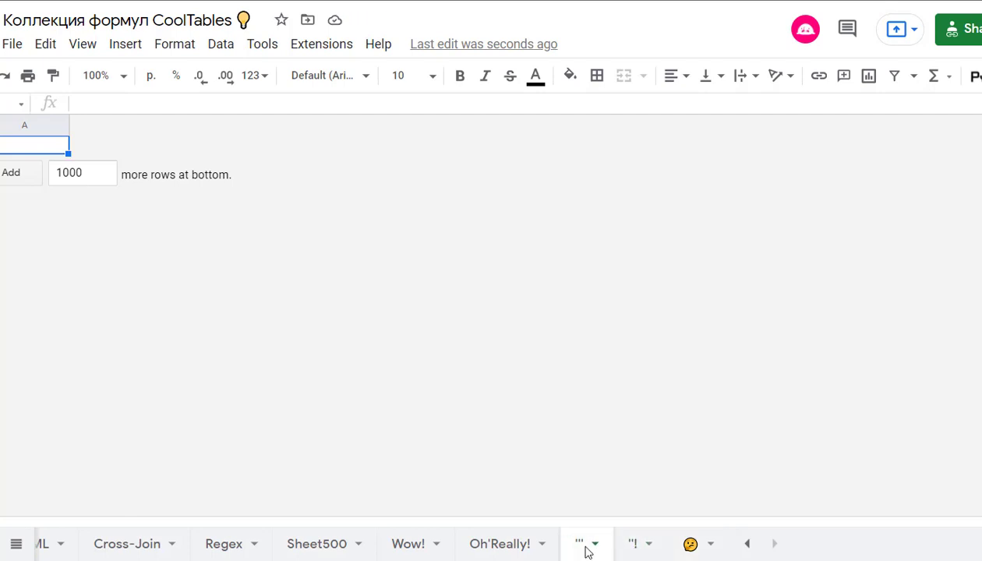
pyautogui.click(506, 550)
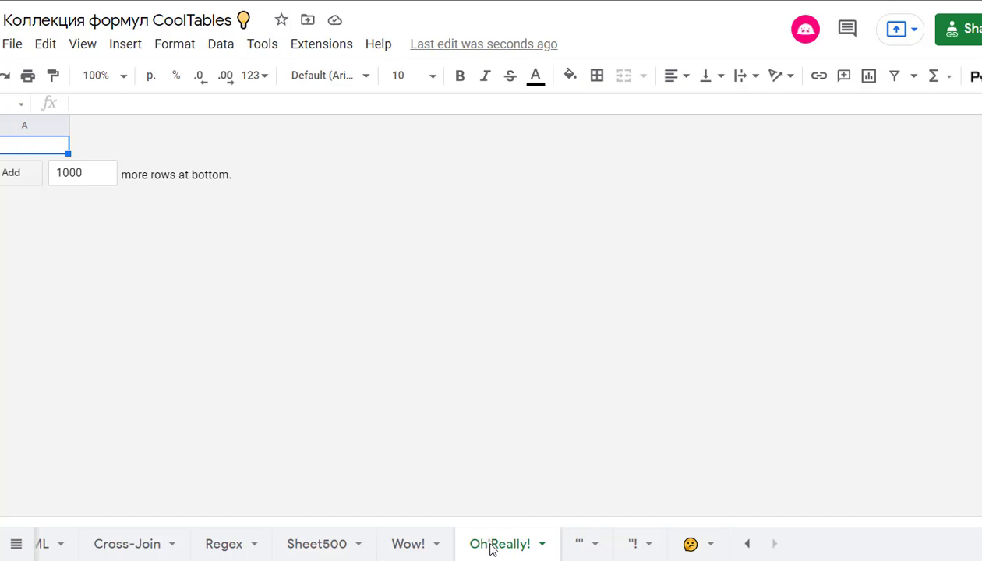
pyautogui.click(231, 553)
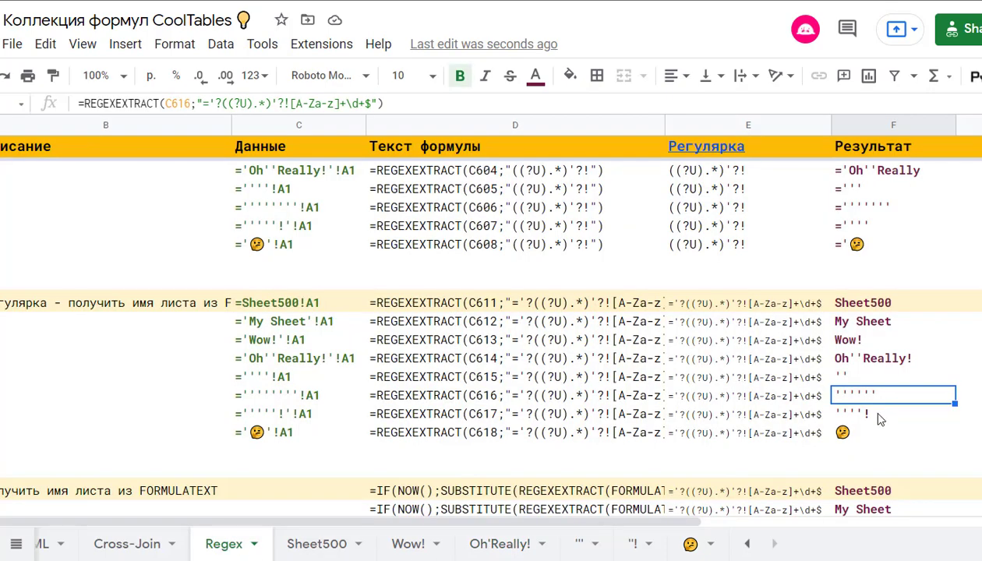
pyautogui.moveTo(863, 360); pyautogui.dragTo(914, 415)
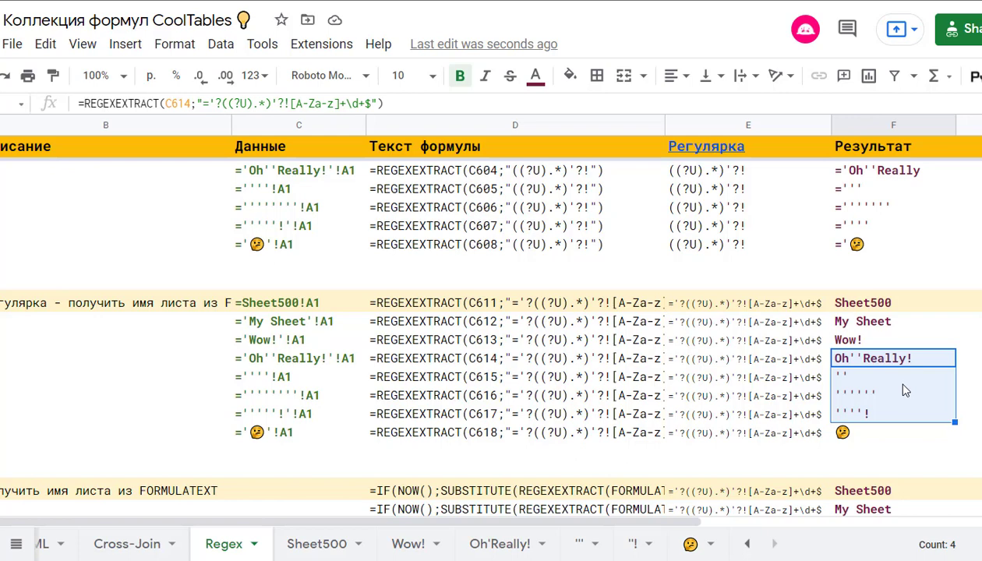
pyautogui.scroll(-1, 904, 389)
pyautogui.scroll(-1, 900, 391)
pyautogui.scroll(-1, 894, 393)
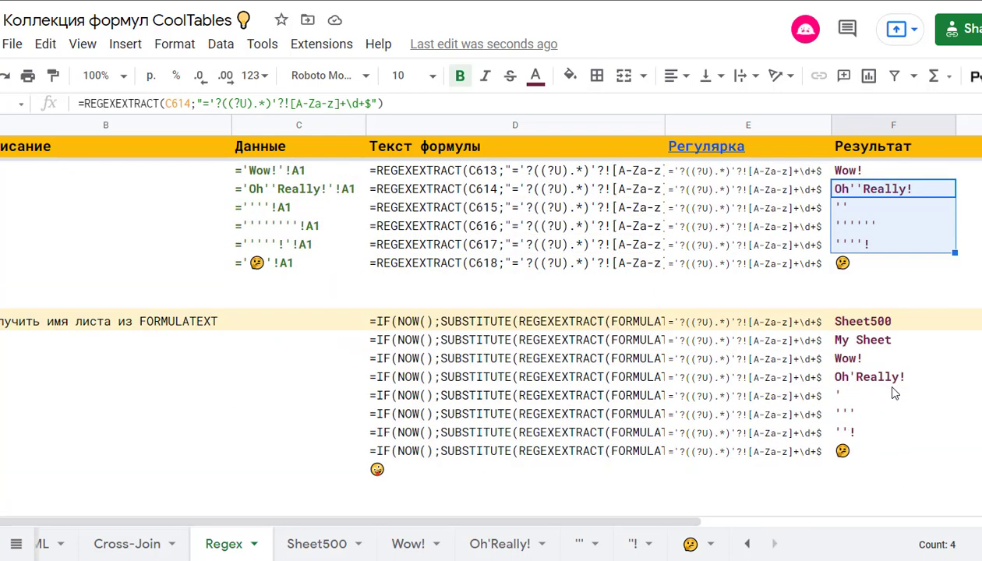
pyautogui.click(854, 325)
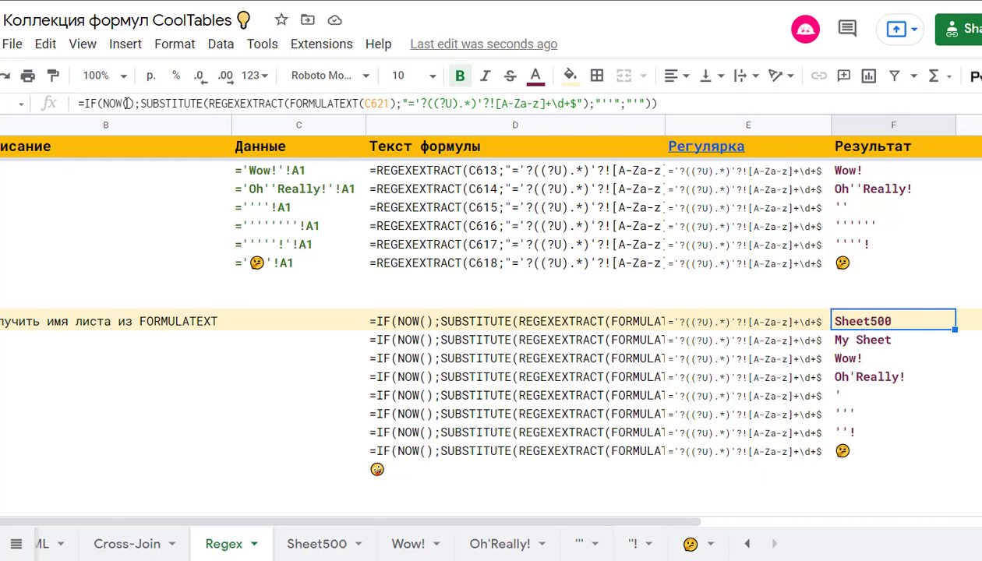
pyautogui.click(139, 104)
pyautogui.doubleClick(171, 103)
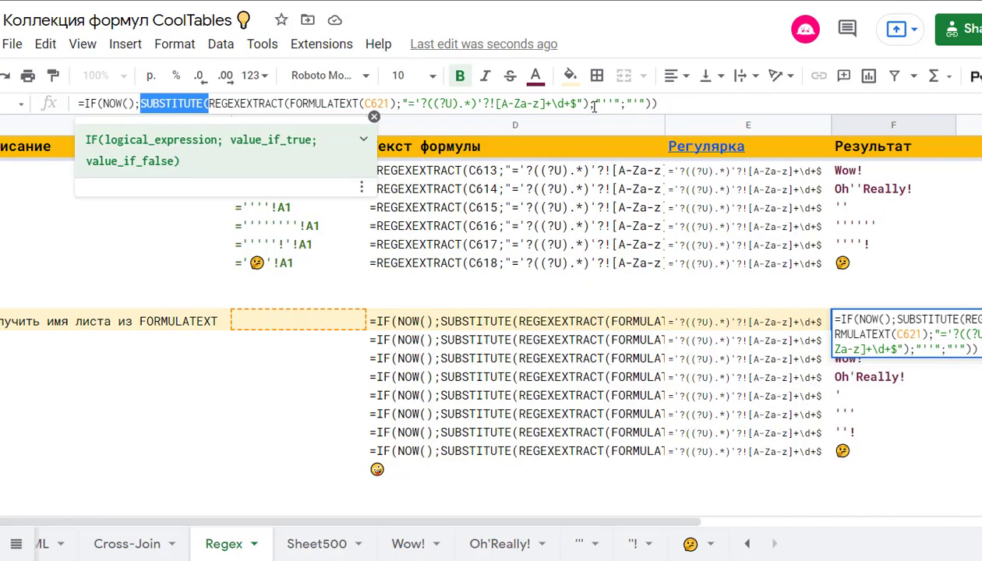
pyautogui.moveTo(600, 103); pyautogui.dragTo(613, 104)
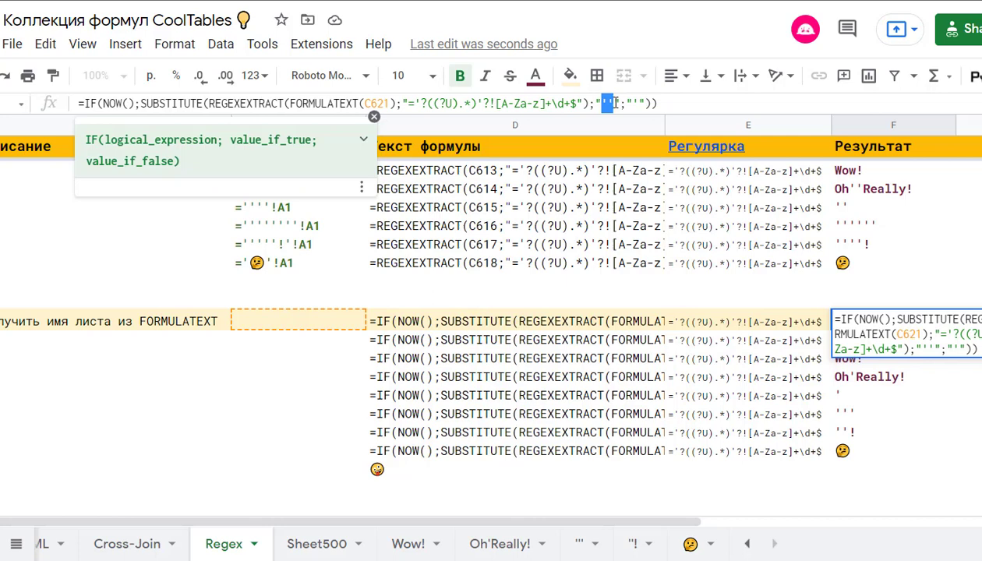
pyautogui.click(632, 103)
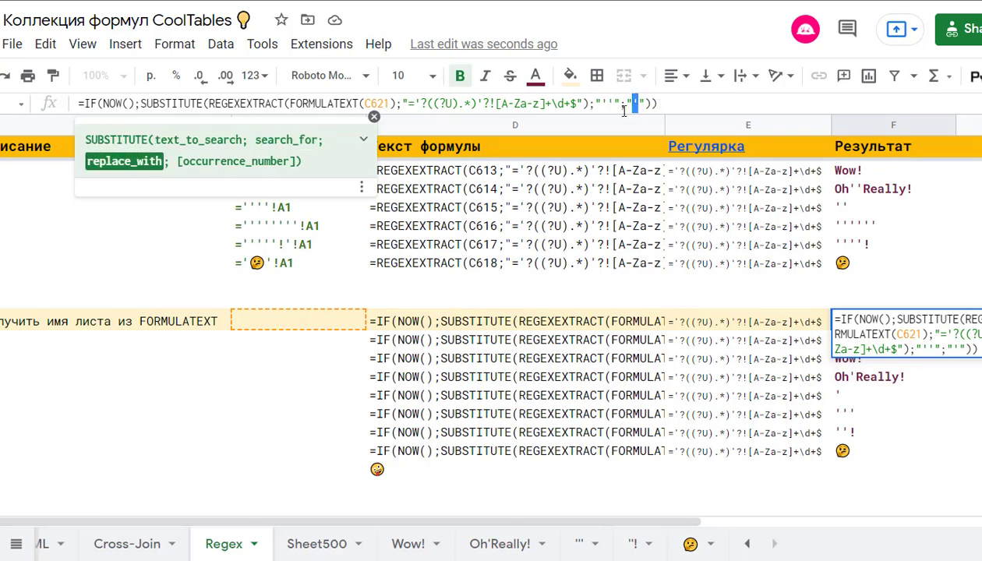
pyautogui.click(212, 102)
pyautogui.keyDown('shift'); pyautogui.click(586, 102); pyautogui.keyUp('shift')
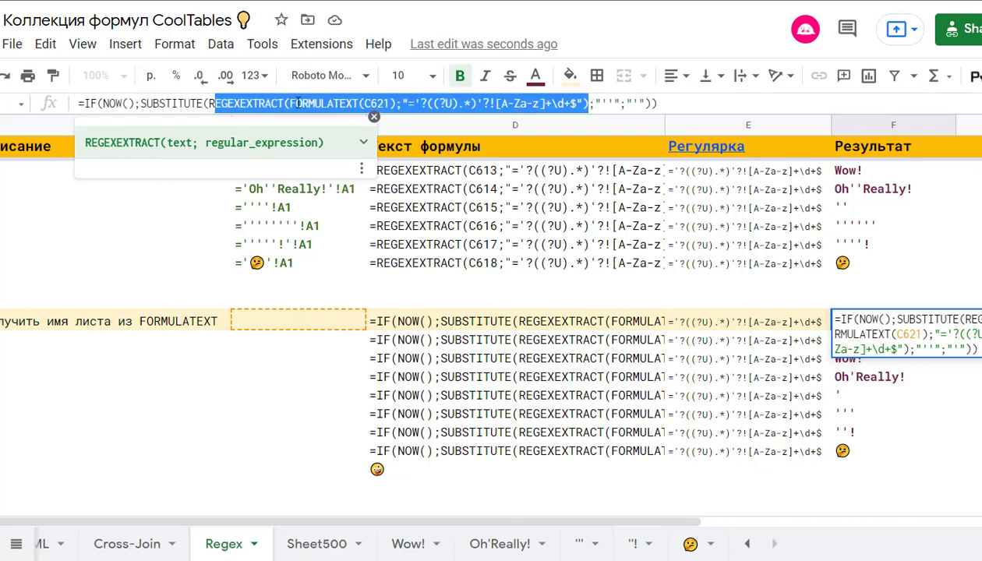
pyautogui.click(291, 103)
pyautogui.keyDown('shift'); pyautogui.click(395, 103); pyautogui.keyUp('shift')
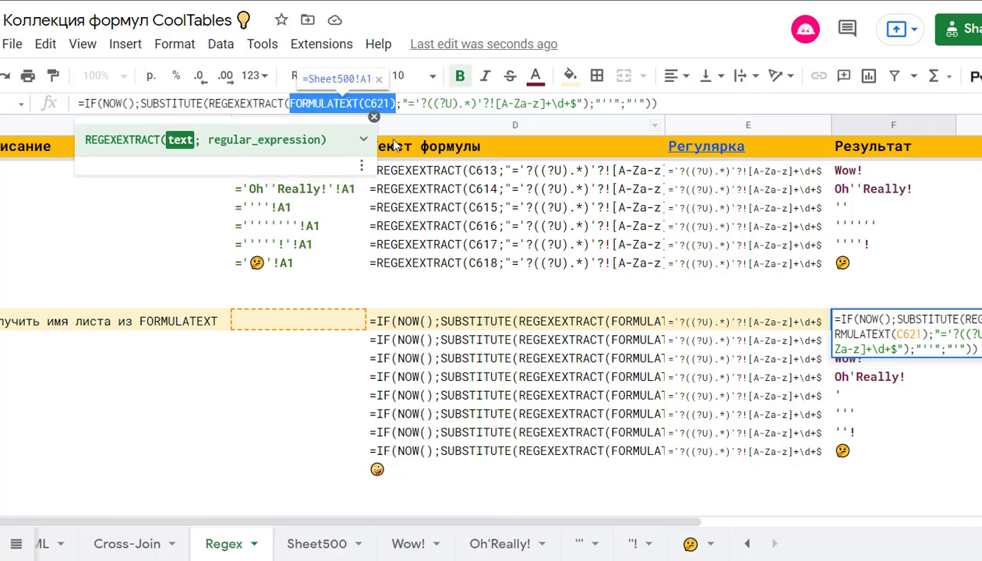
pyautogui.press('Escape')
pyautogui.click(305, 327)
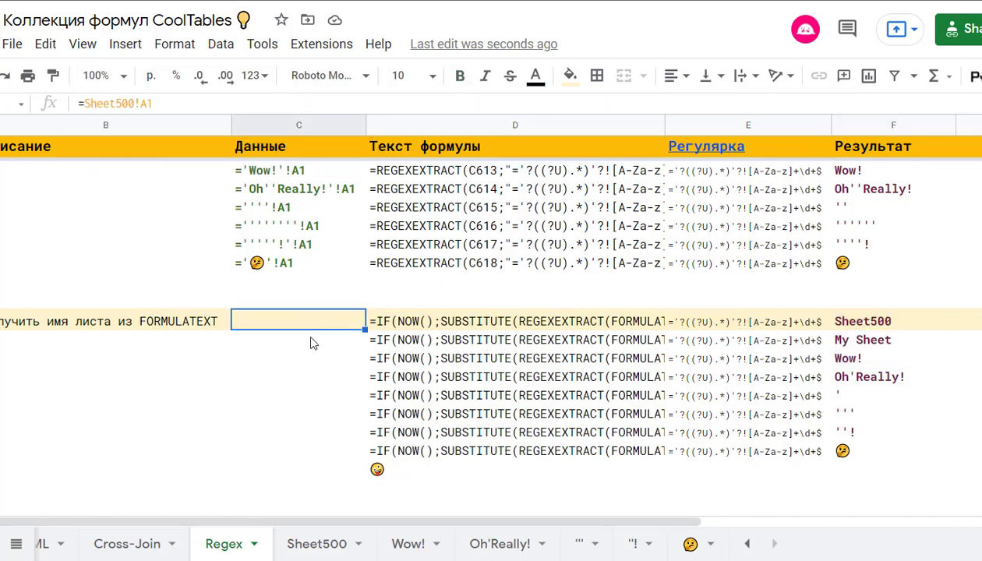
pyautogui.click(310, 345)
pyautogui.click(309, 397)
pyautogui.click(314, 452)
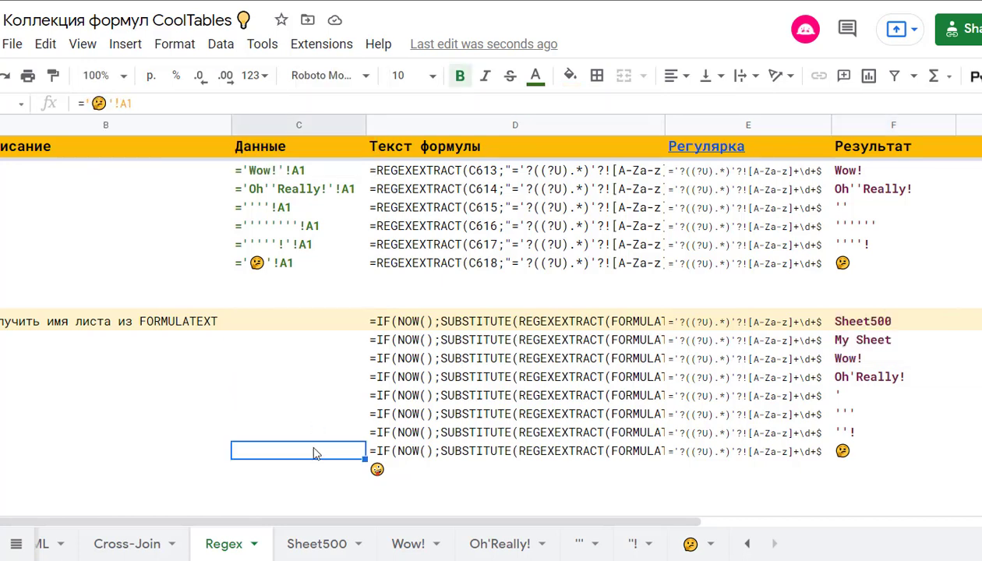
pyautogui.moveTo(845, 321); pyautogui.dragTo(857, 463)
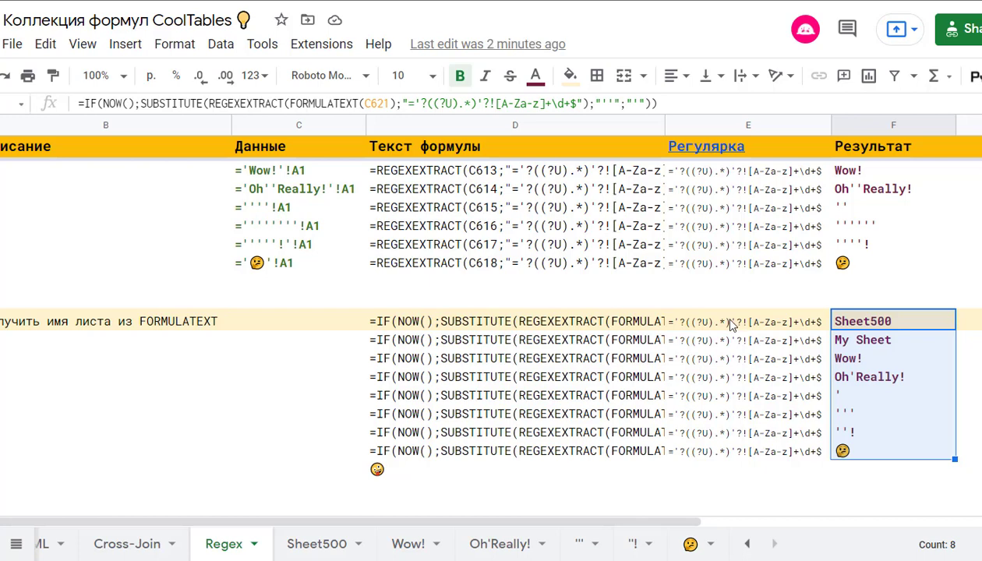
pyautogui.click(728, 323)
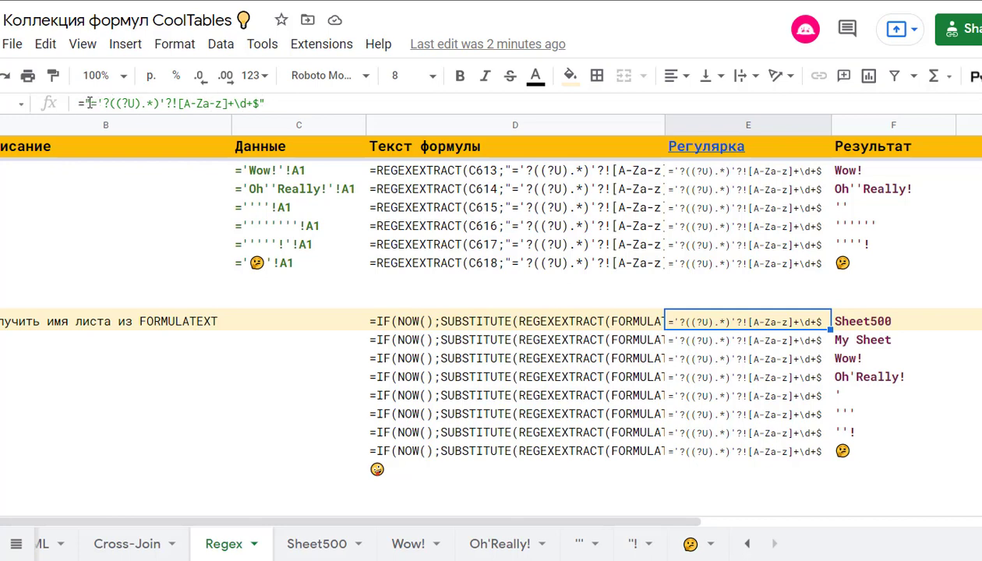
pyautogui.click(89, 102)
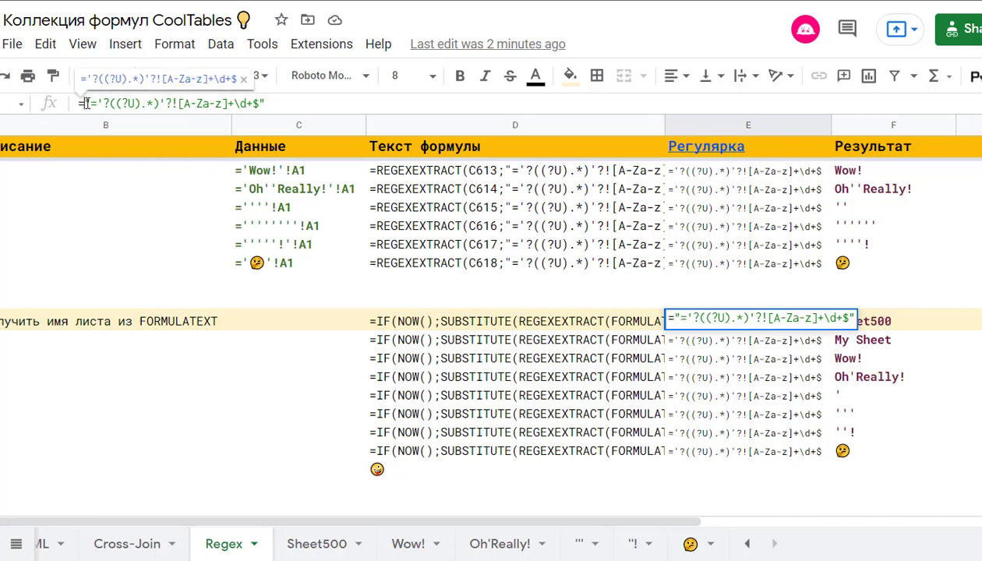
pyautogui.moveTo(86, 103); pyautogui.dragTo(290, 104)
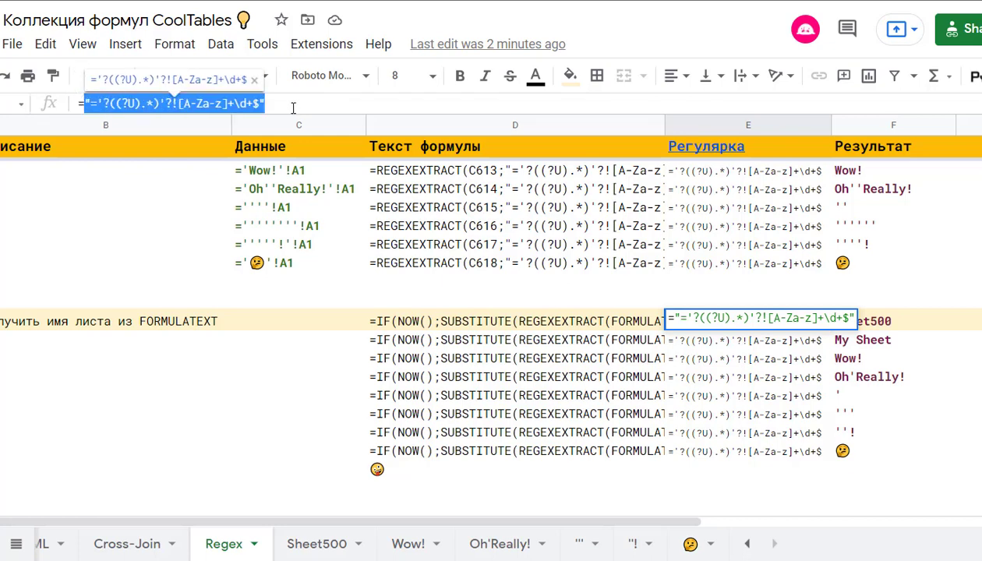
pyautogui.press('Tab')
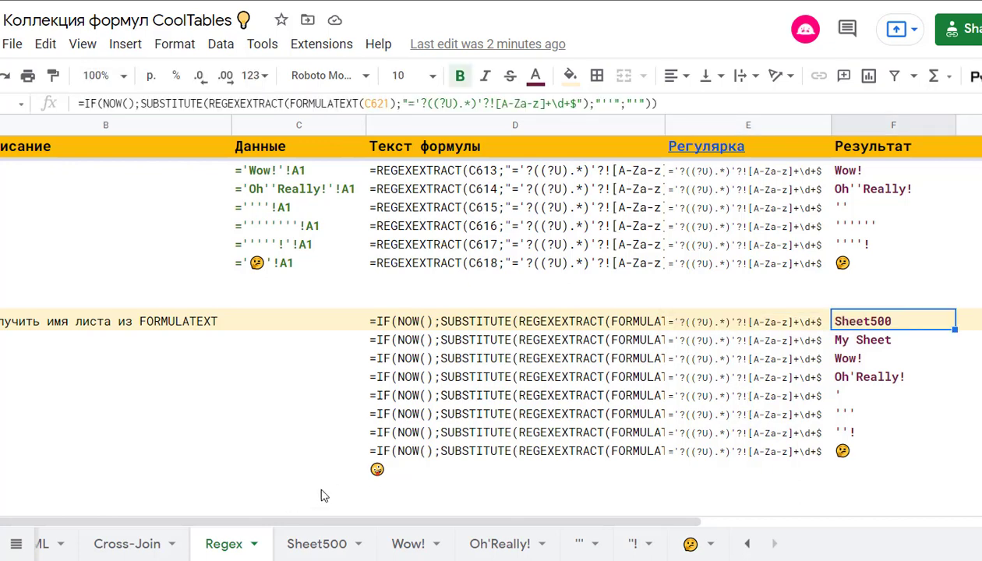
pyautogui.click(389, 467)
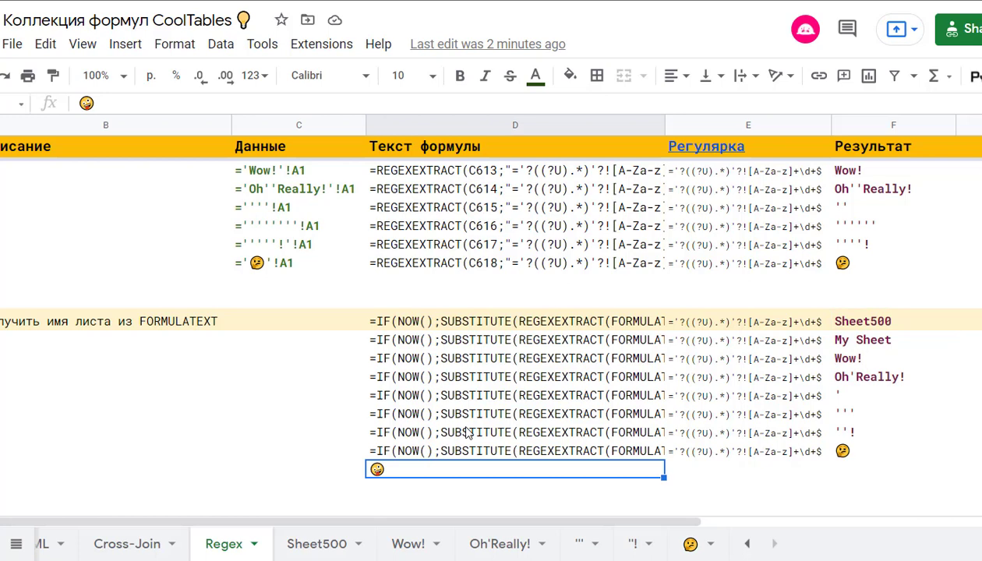
pyautogui.click(855, 358)
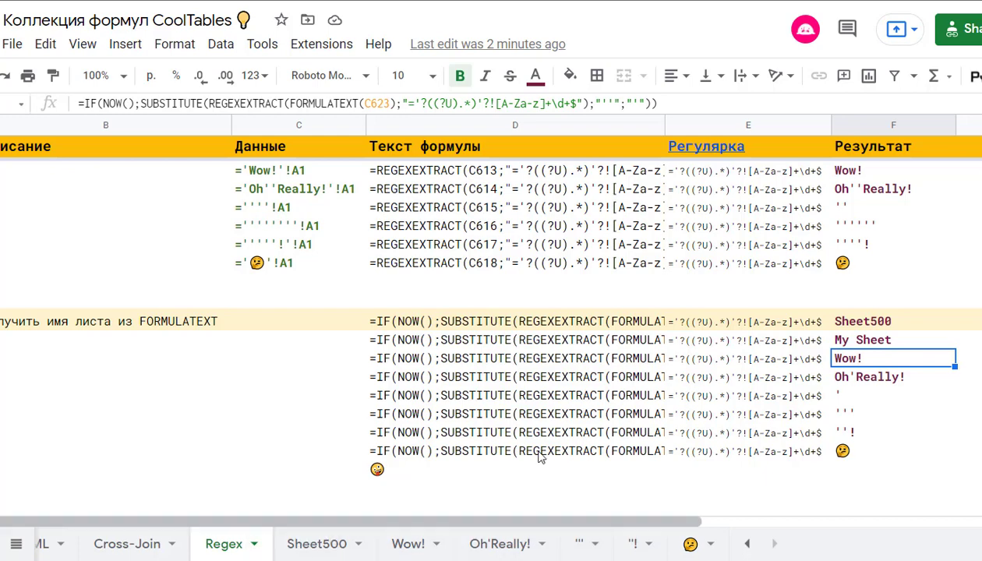
pyautogui.moveTo(877, 329); pyautogui.dragTo(874, 448)
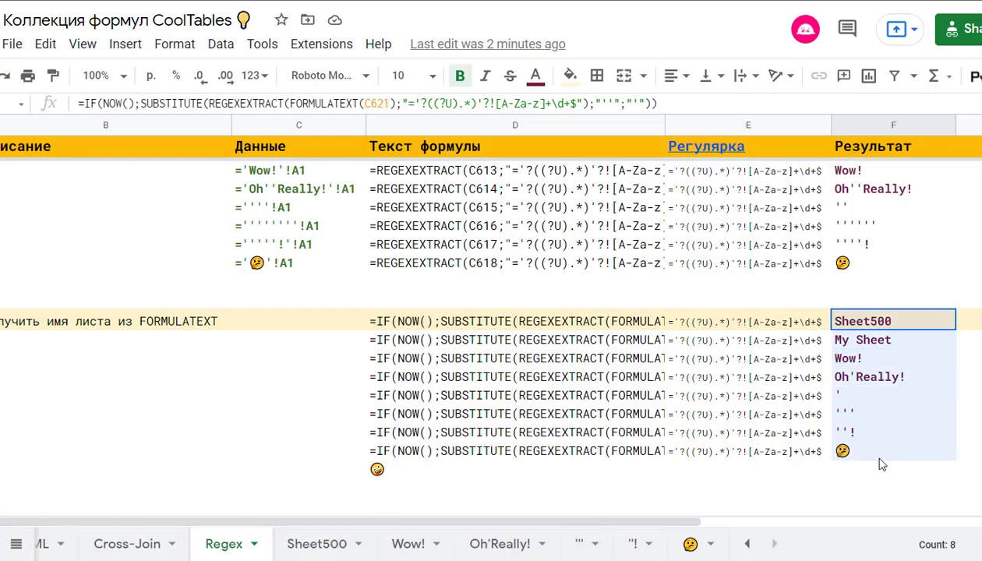
pyautogui.click(872, 398)
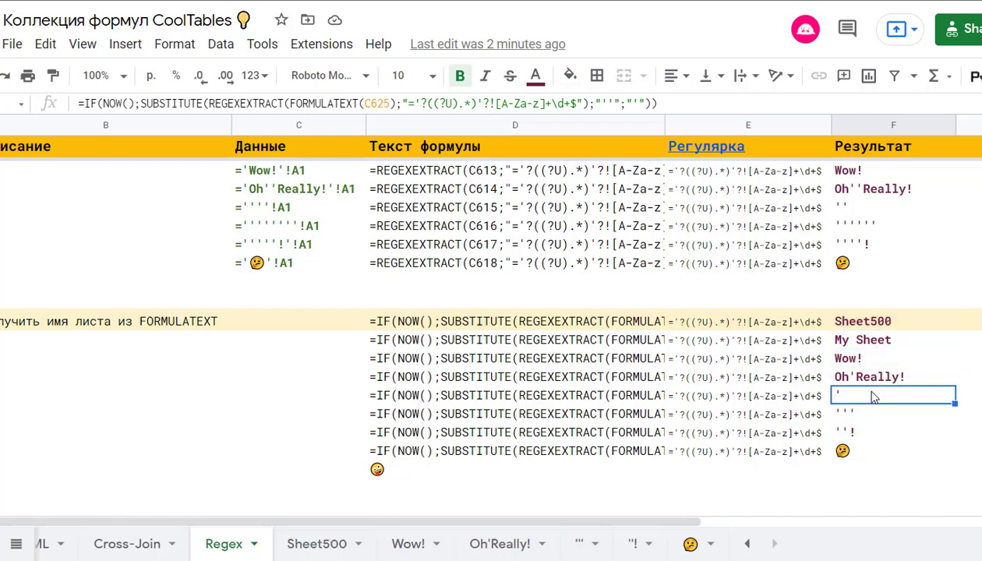